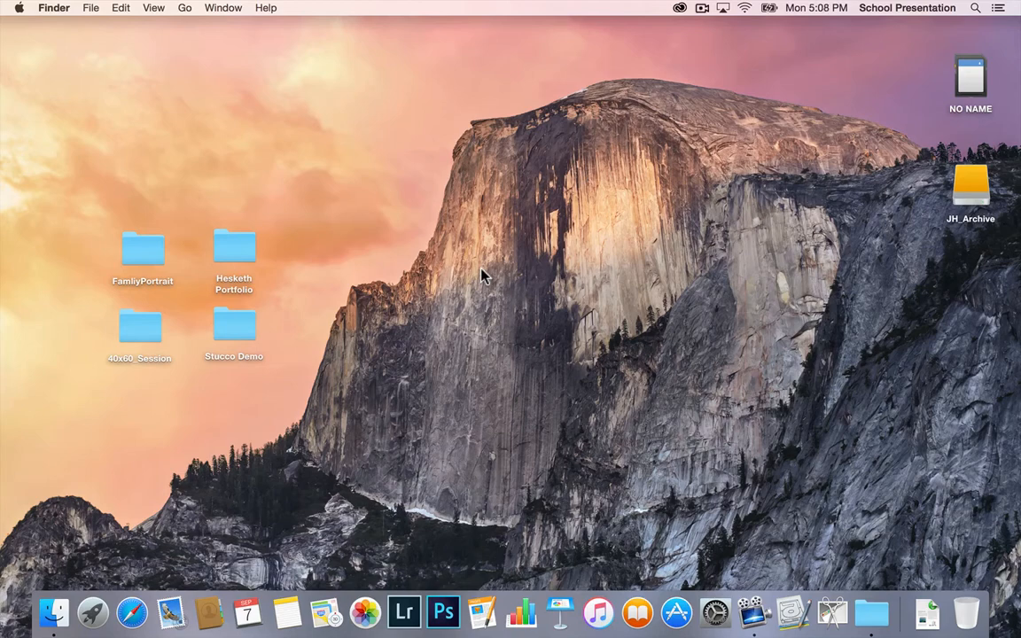
Step: Check the contents of the JH_Archive drive from the desktop and close its window
left_click(978, 86)
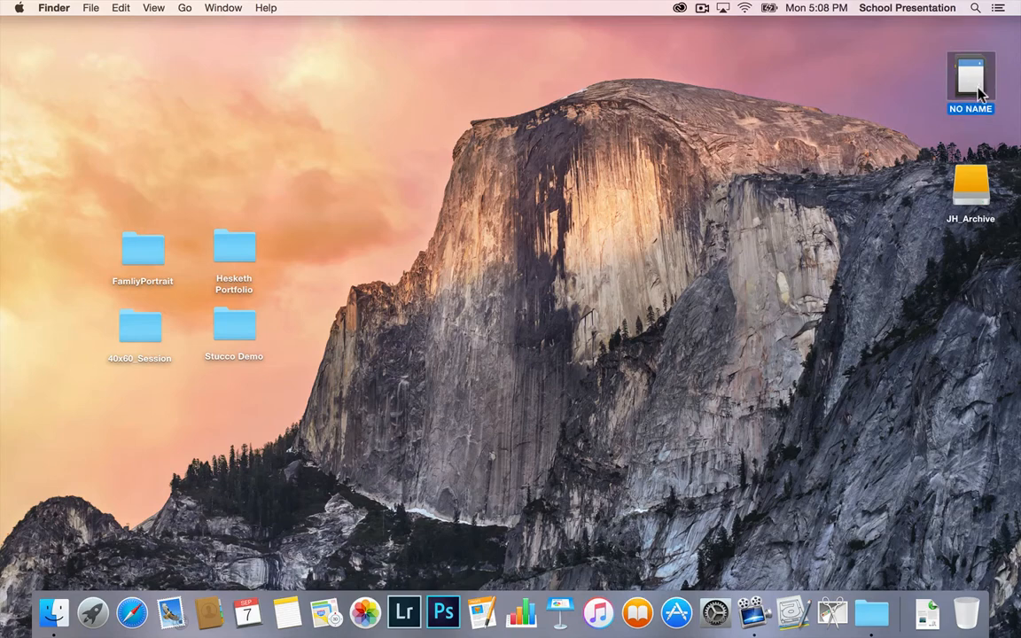
left_click(982, 190)
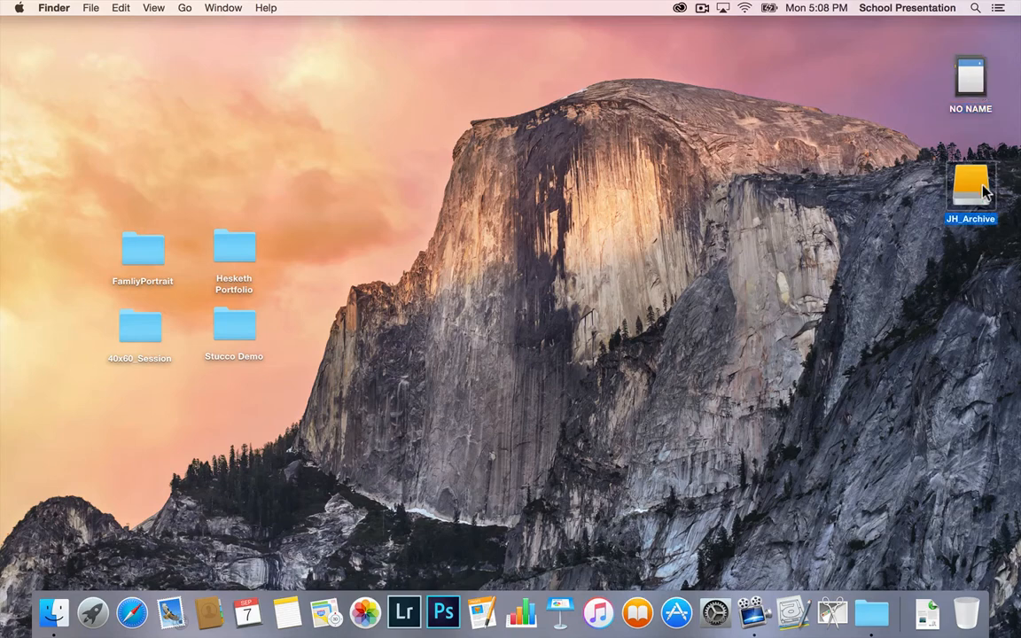
double_click(984, 192)
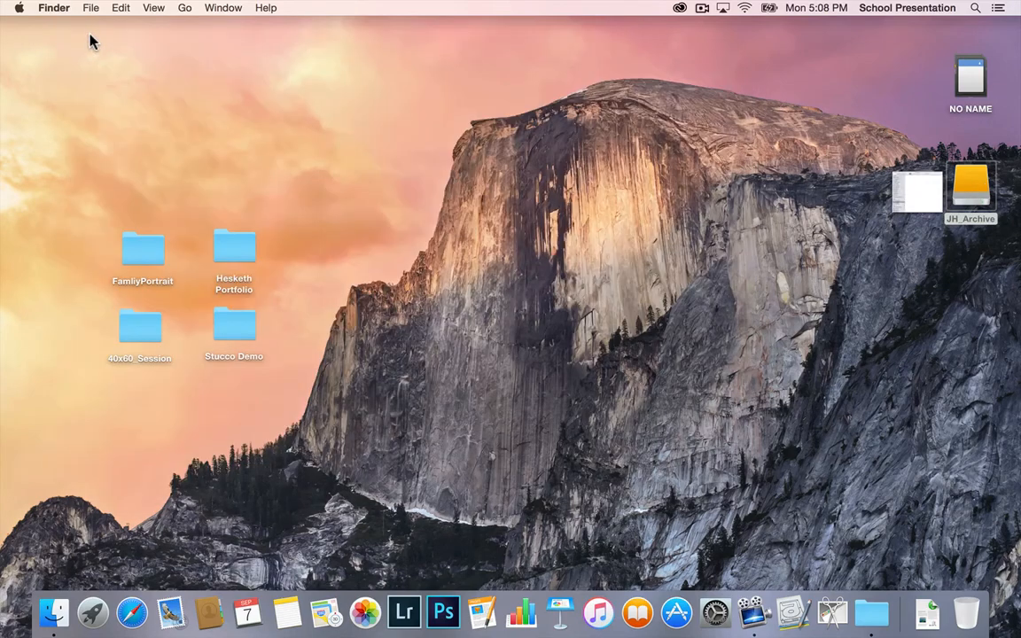
left_click(88, 33)
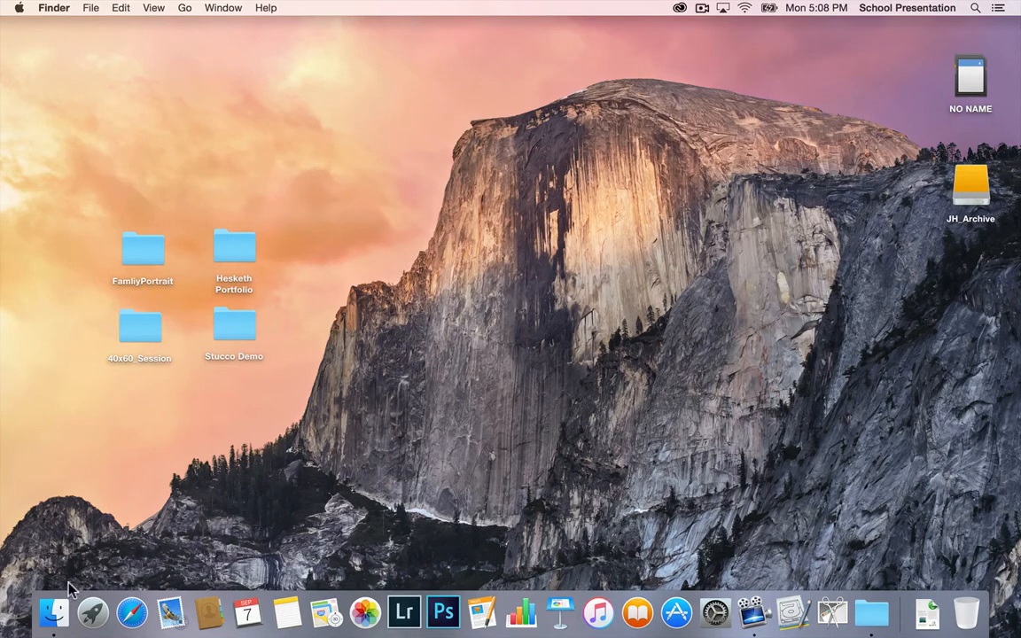
Step: Open a new Finder window showing the JH_Archive drive and switch it to column view
left_click(51, 614)
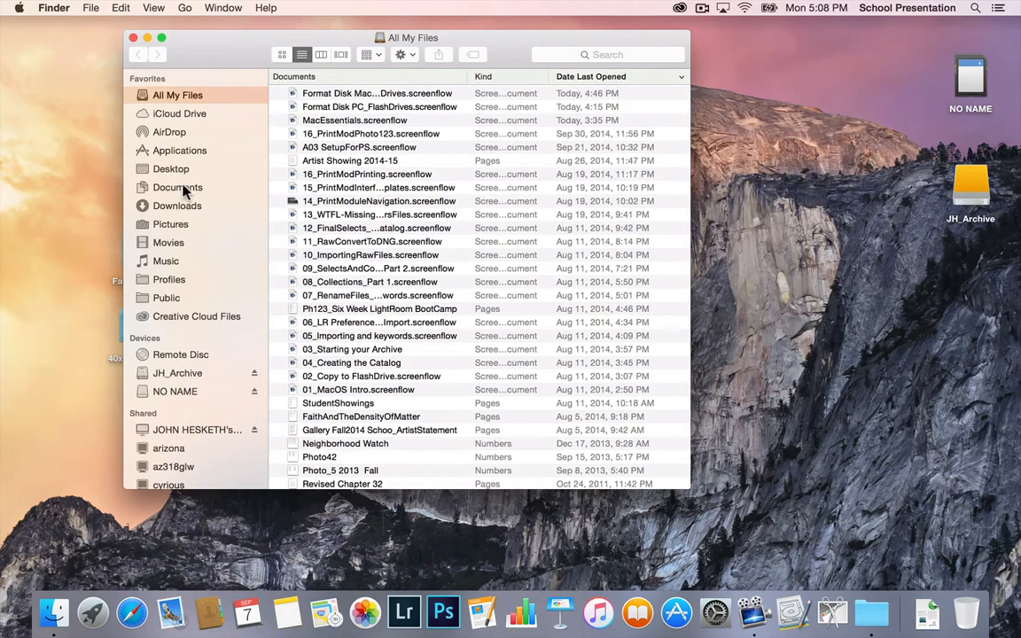
left_click(171, 376)
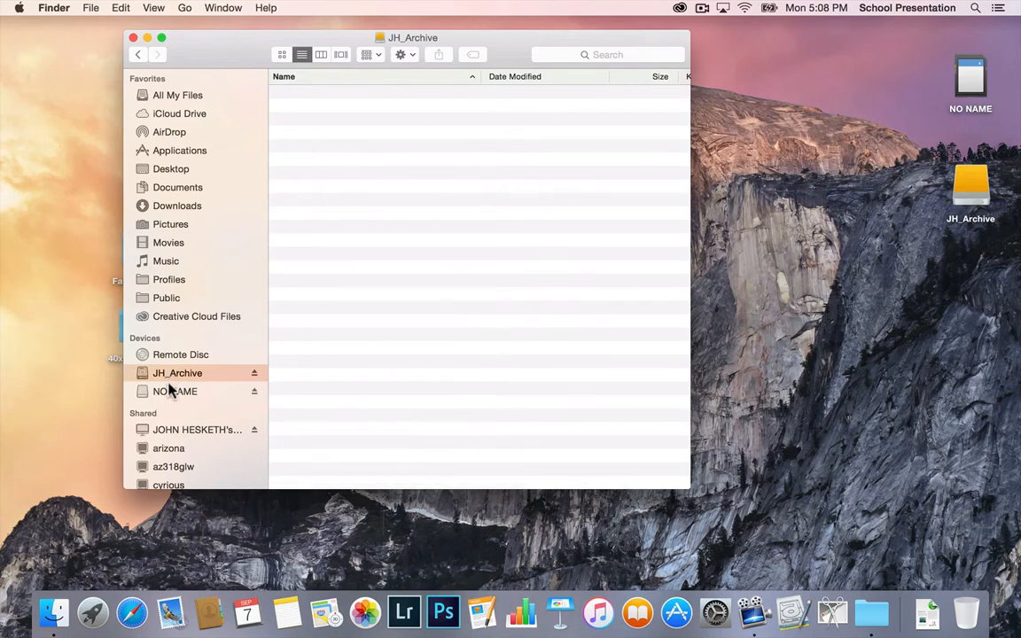
left_click(169, 390)
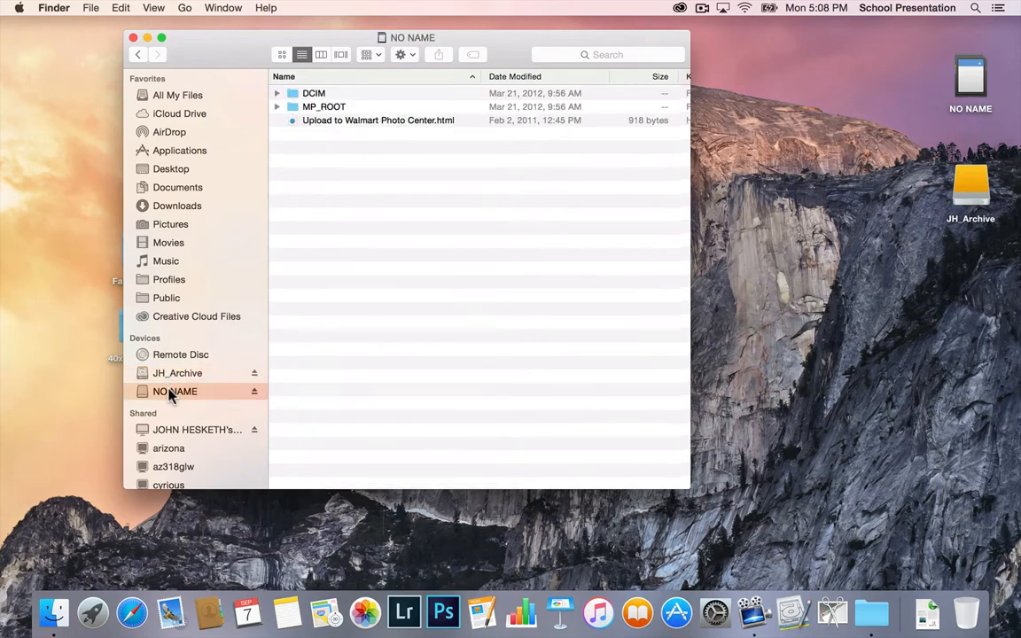
left_click(178, 374)
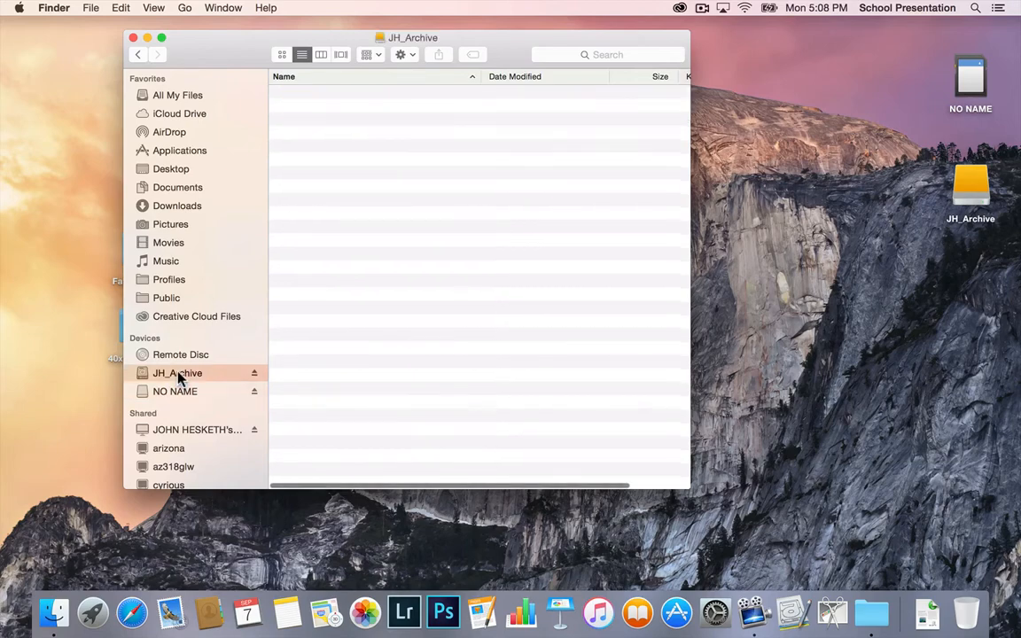
left_click_drag(234, 58, 128, 52)
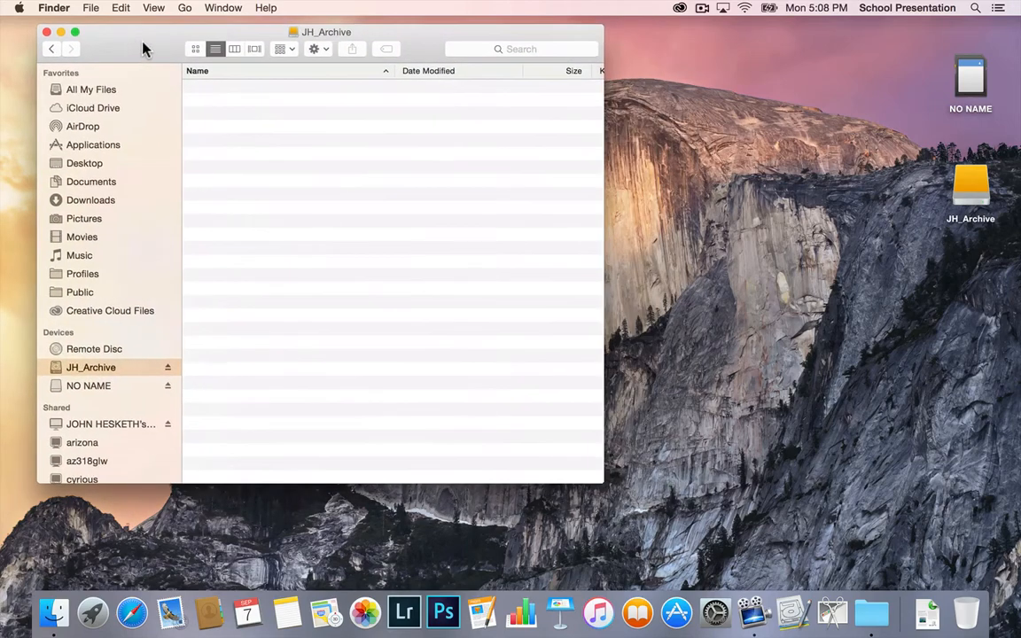
left_click(235, 50)
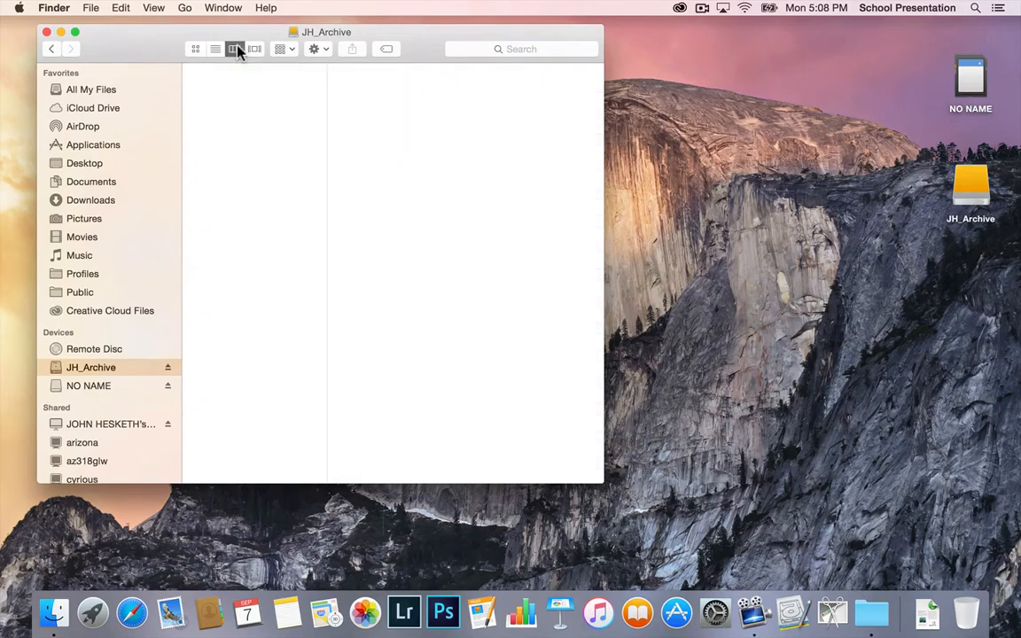
key("ctrl")
left_click(257, 105, "ctrl")
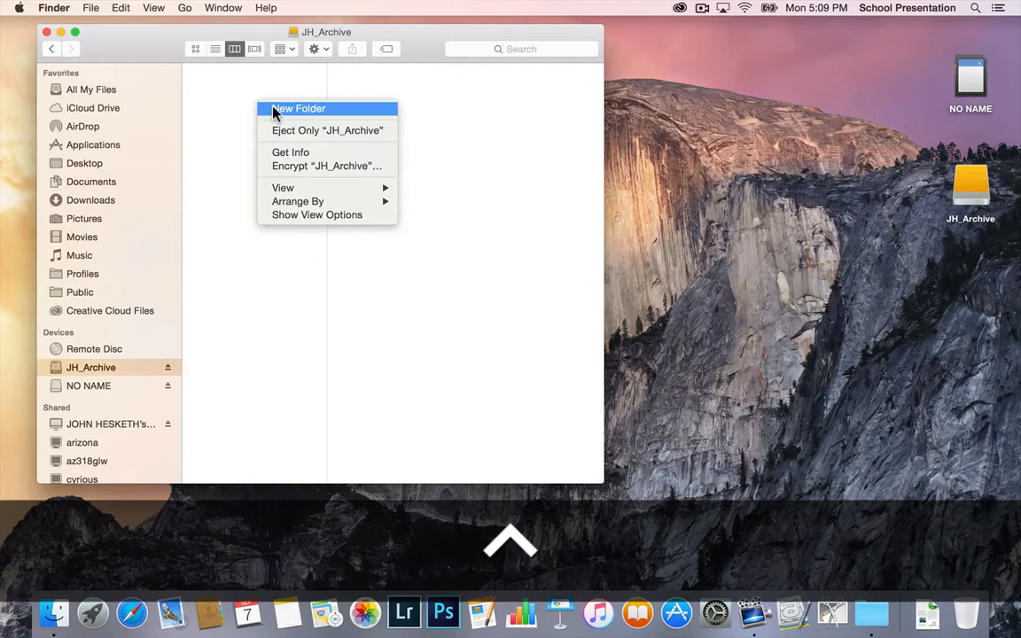
left_click(273, 108)
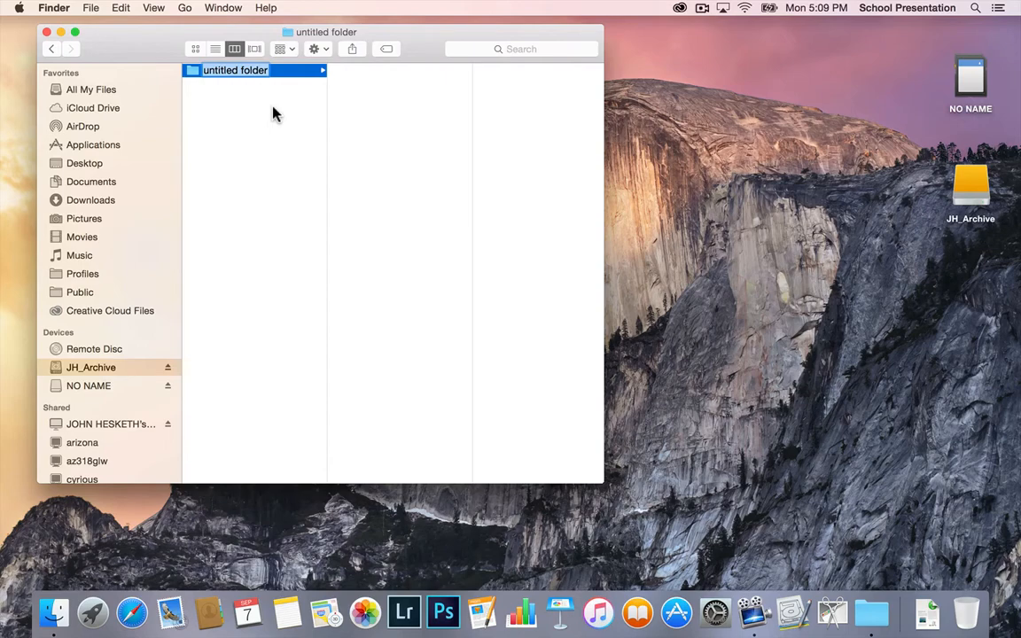
key("super+z")
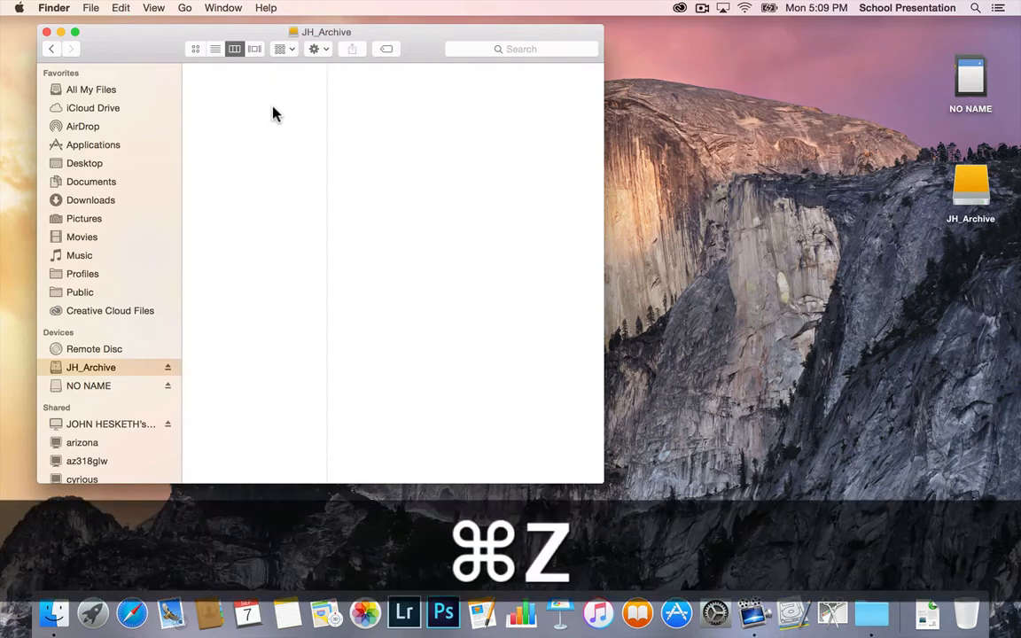
key("super")
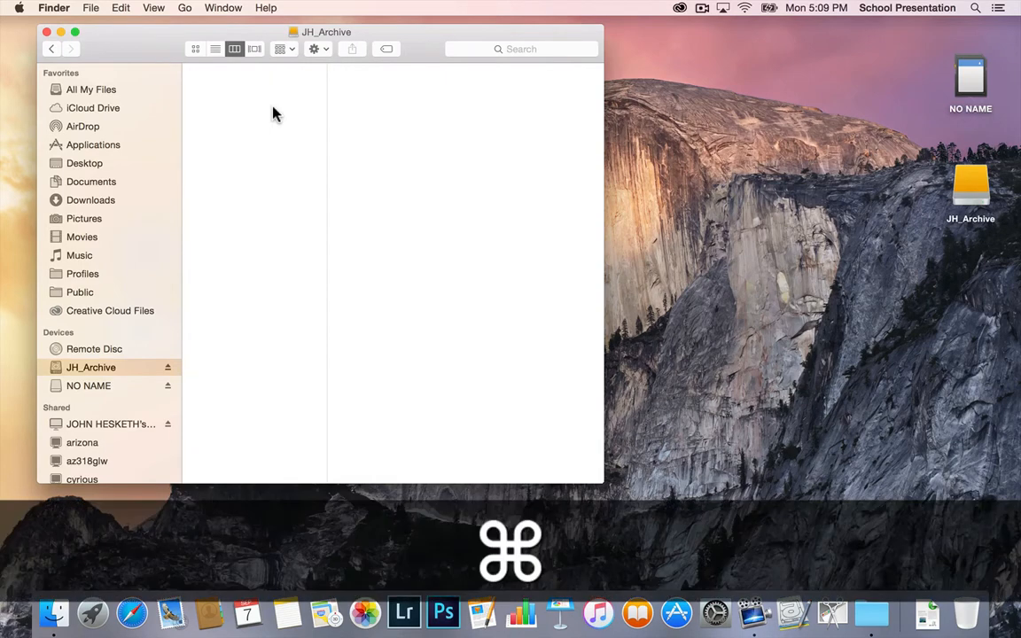
key("super+shift+n")
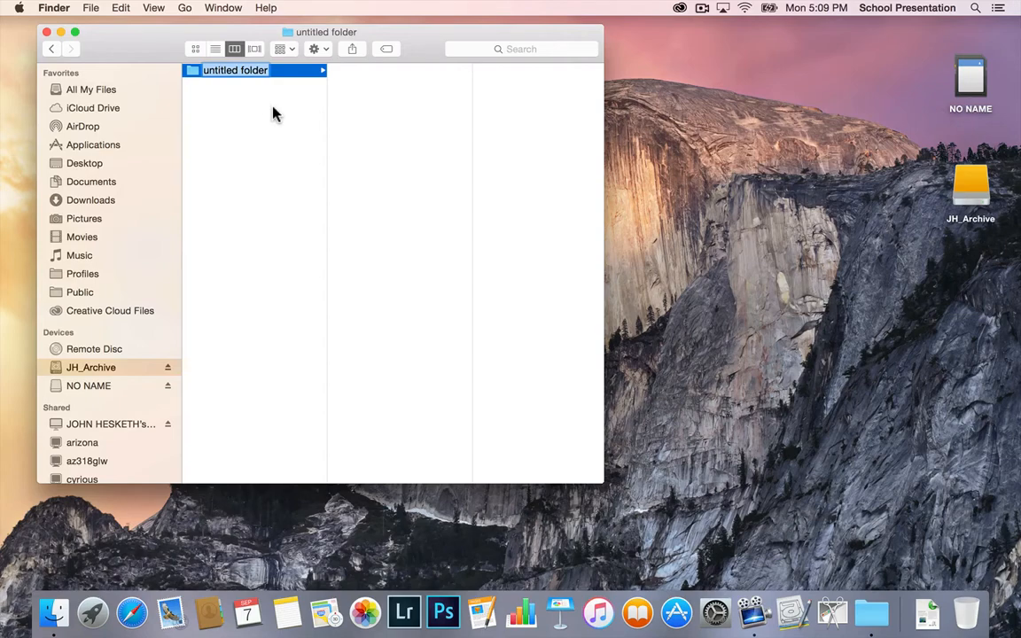
key("super+z")
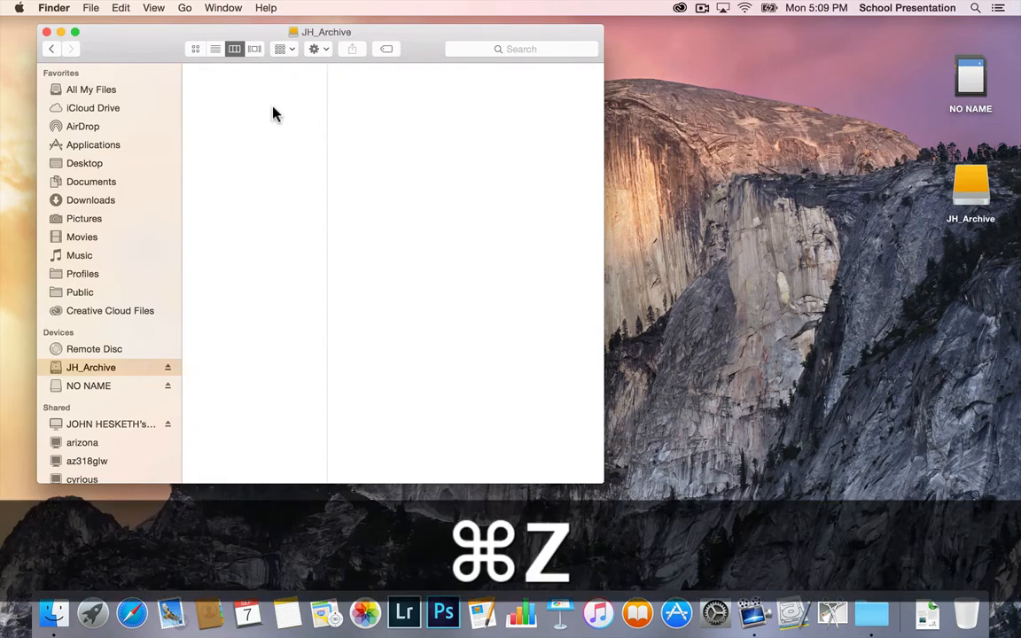
Step: Create a new folder named Photos on the JH_Archive drive and select it
left_click(90, 9)
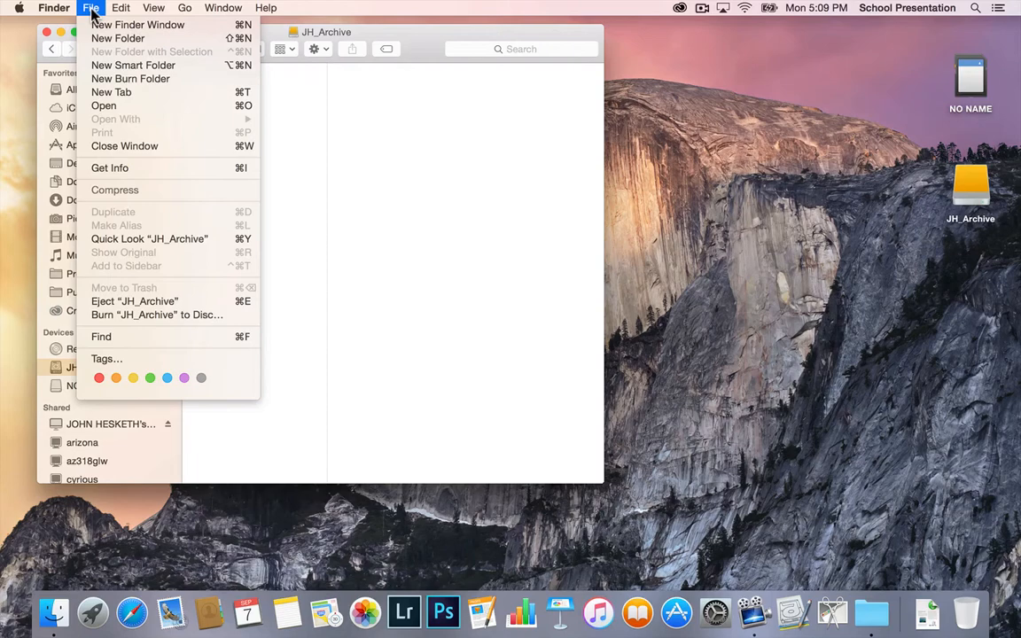
left_click(188, 39)
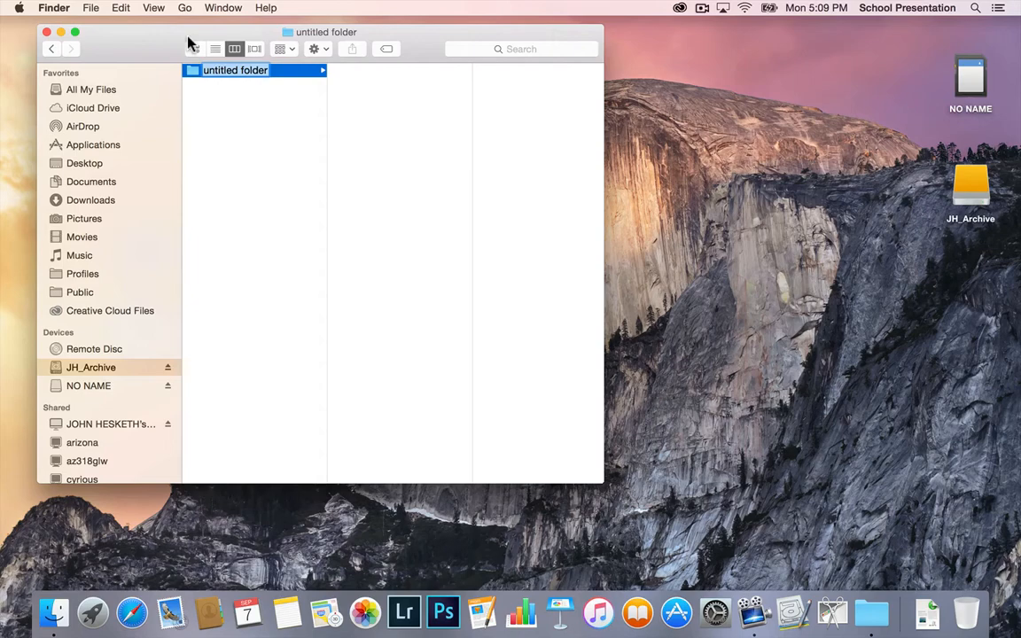
key("shift")
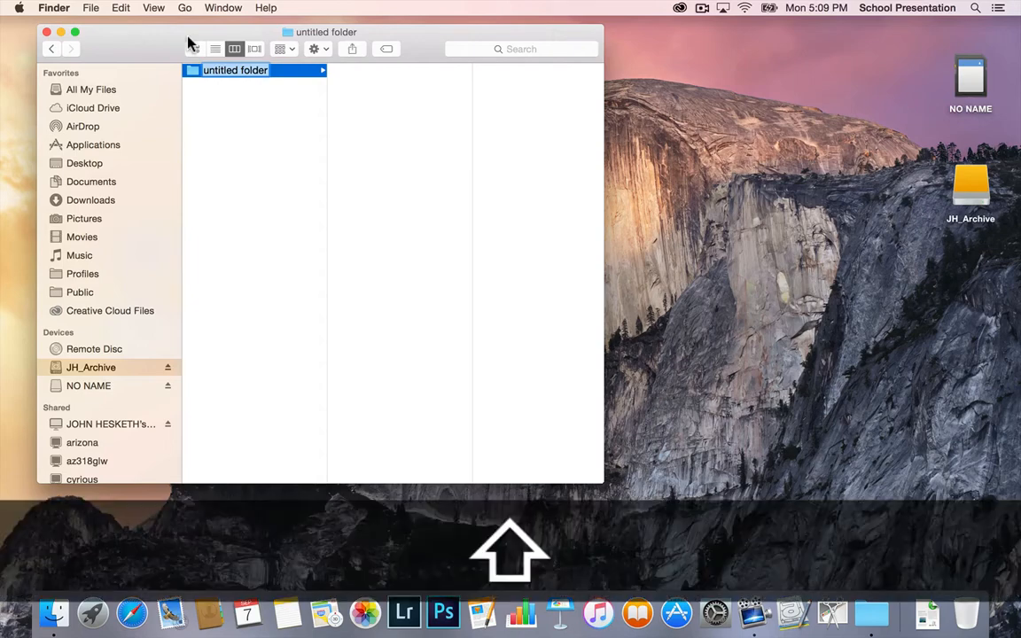
type("Phon")
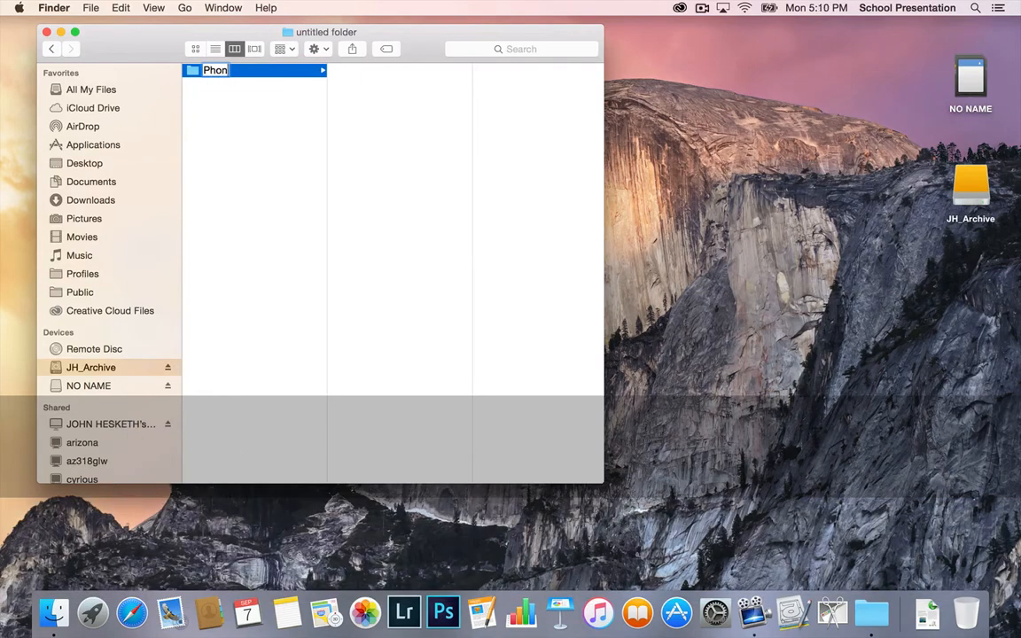
key("BackSpace")
type("tos")
left_click(200, 122)
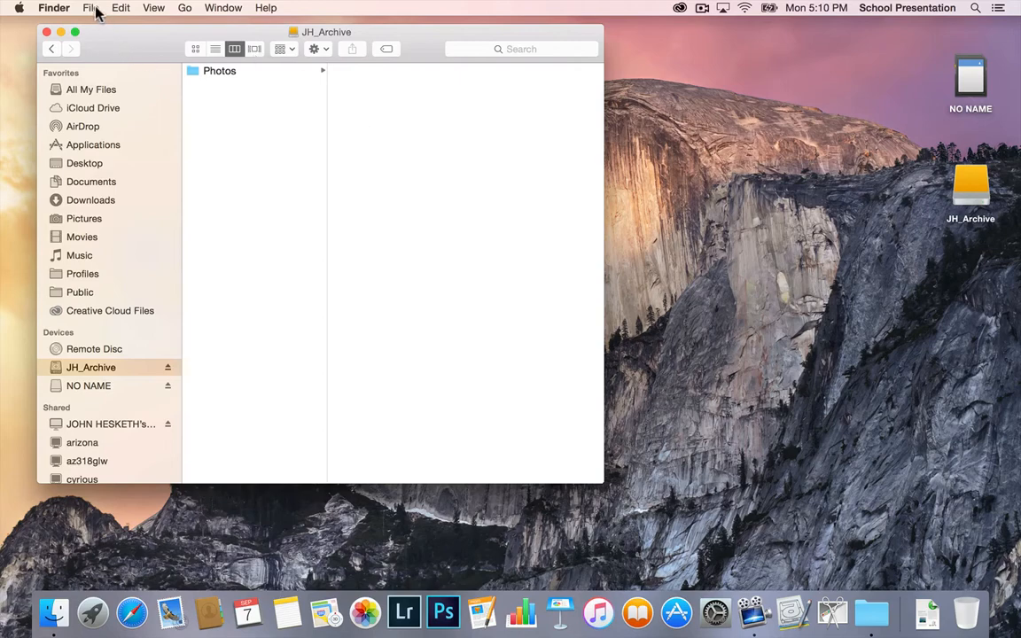
left_click(256, 73)
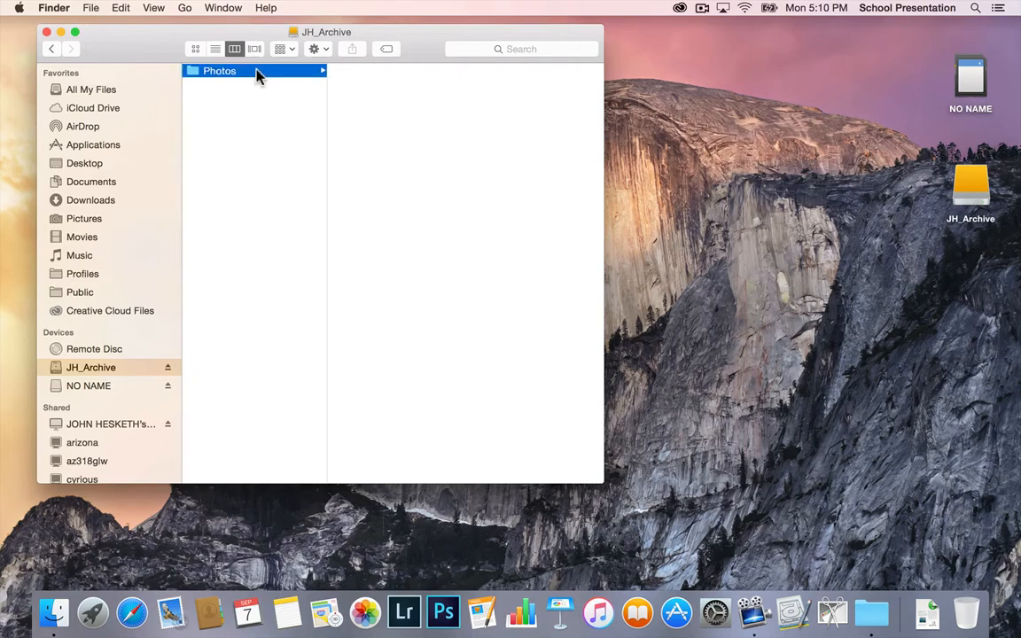
left_click(93, 9)
left_click(92, 9)
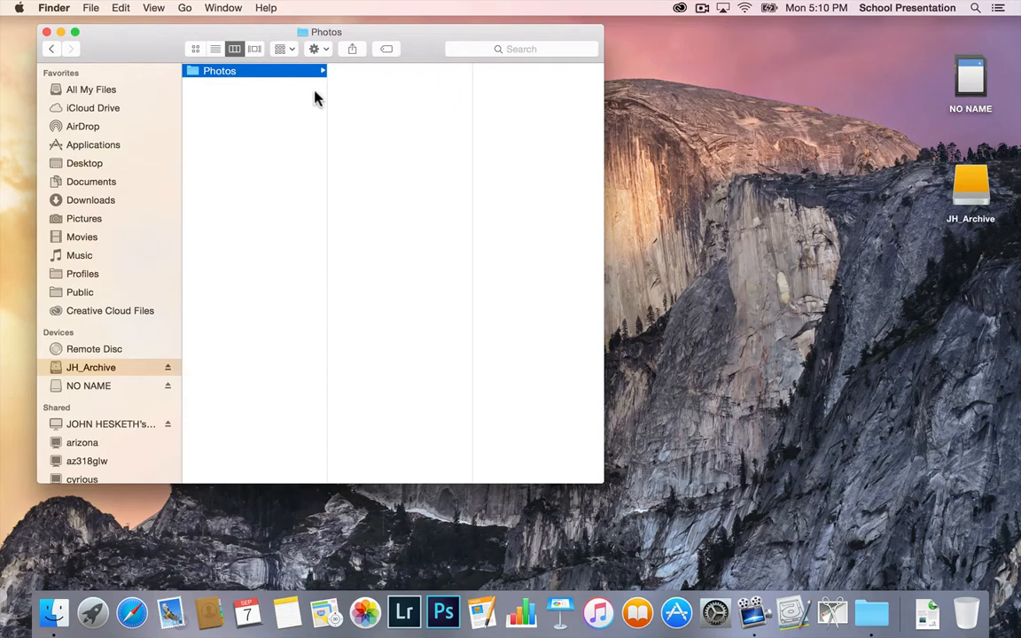
left_click(91, 8)
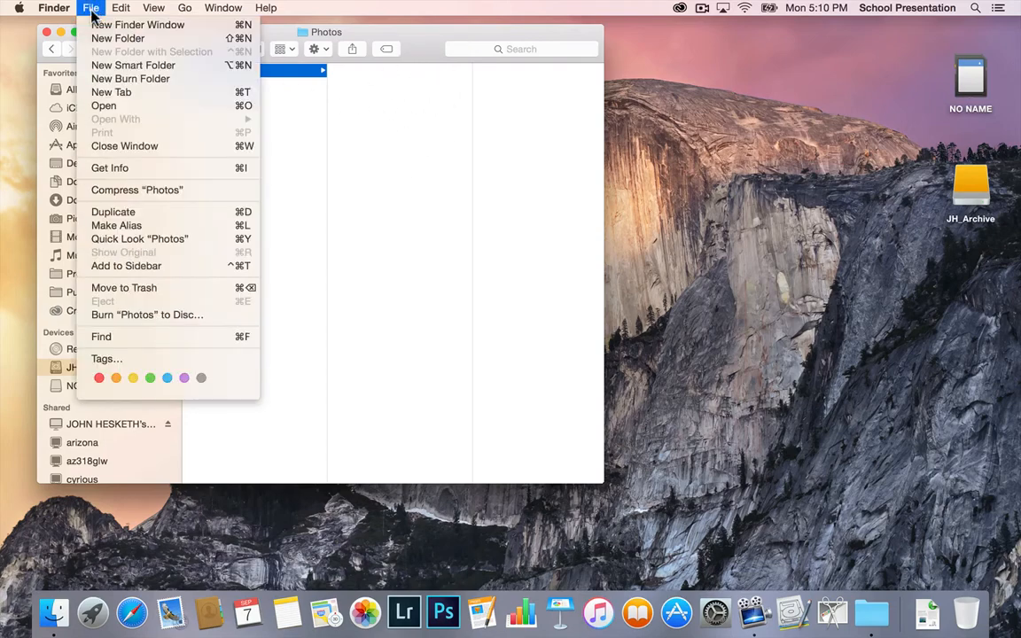
left_click(102, 39)
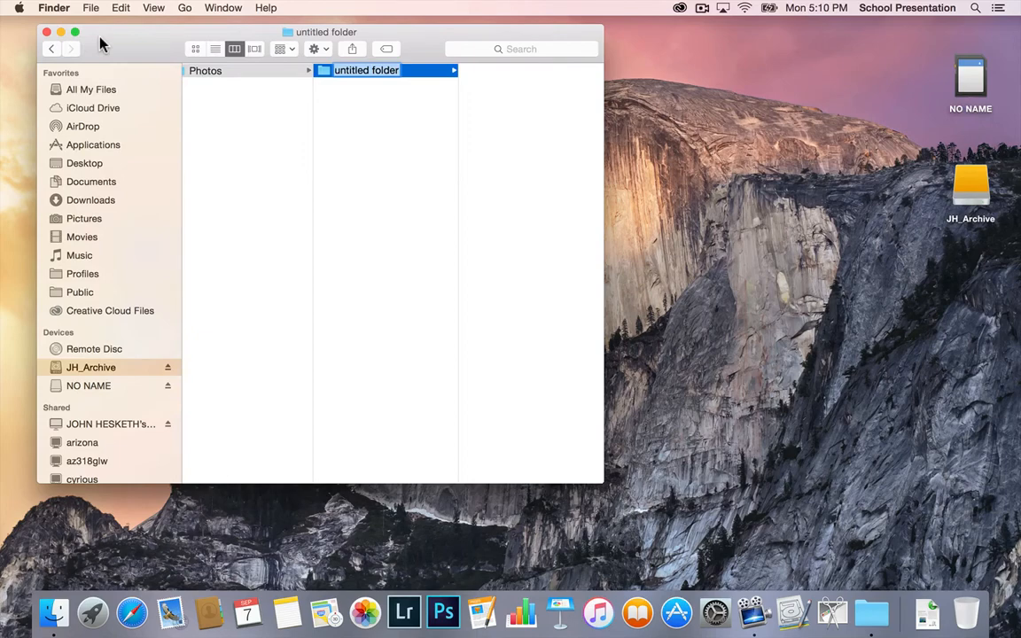
key("super+z")
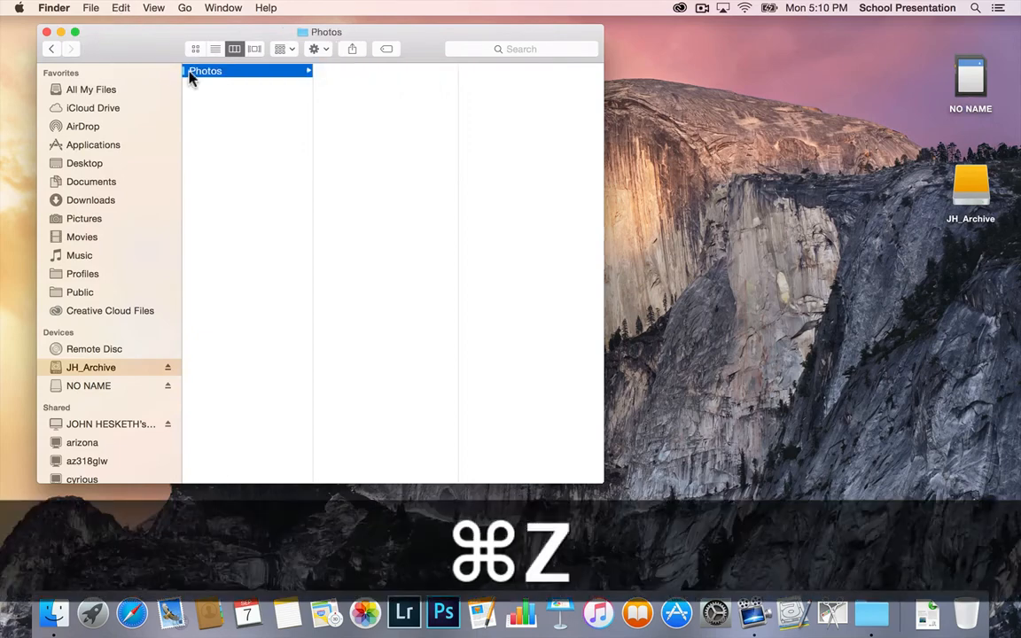
Step: Create a subfolder named 150907_LabExercise1 inside the Photos folder
key("ctrl")
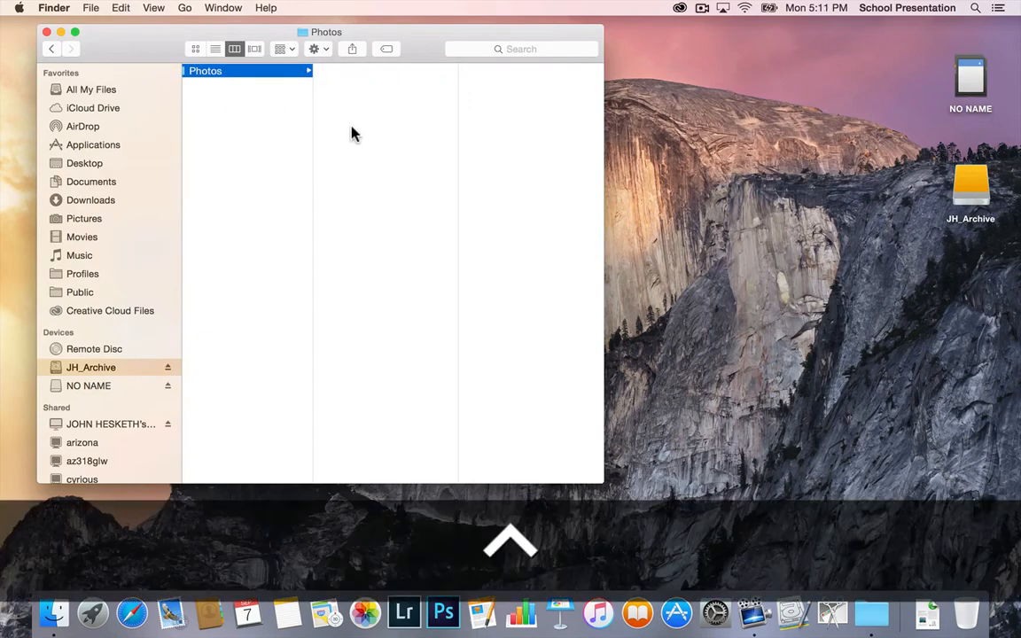
left_click(351, 134, "ctrl")
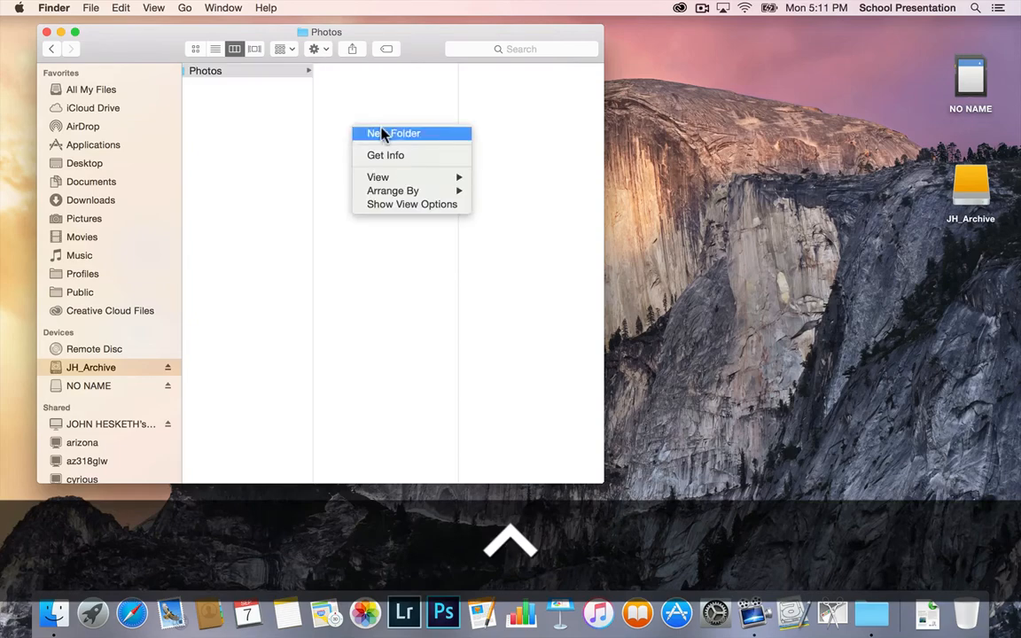
left_click(383, 133)
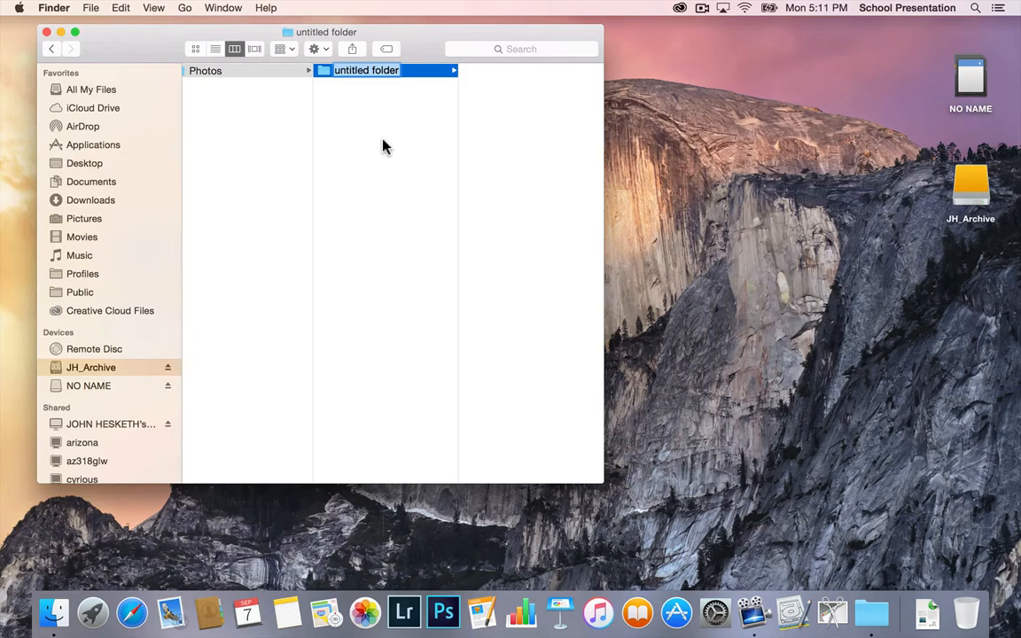
type("15")
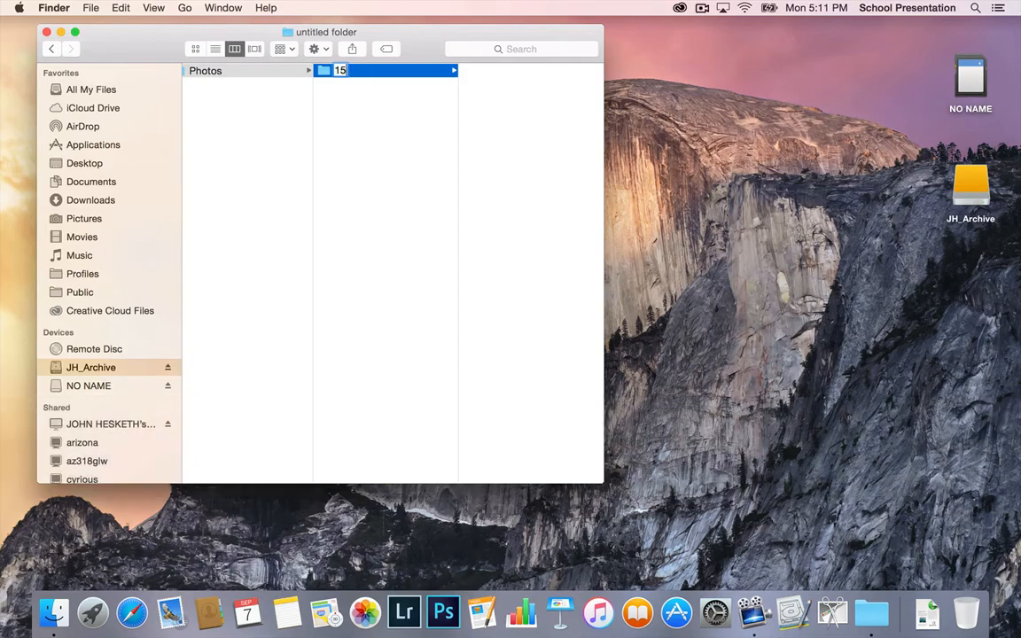
type("09")
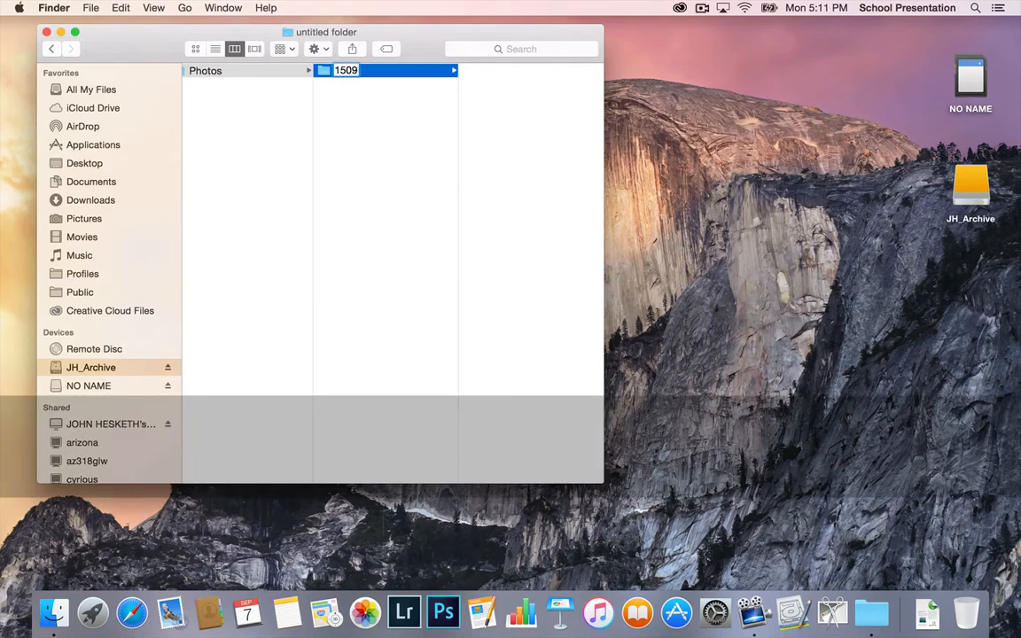
type("07")
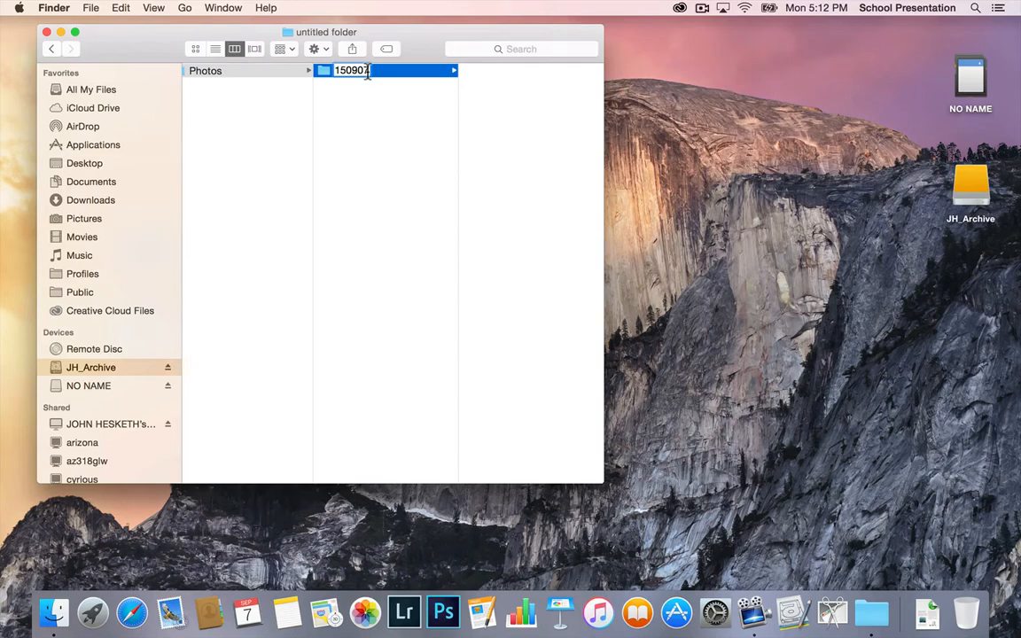
type("_")
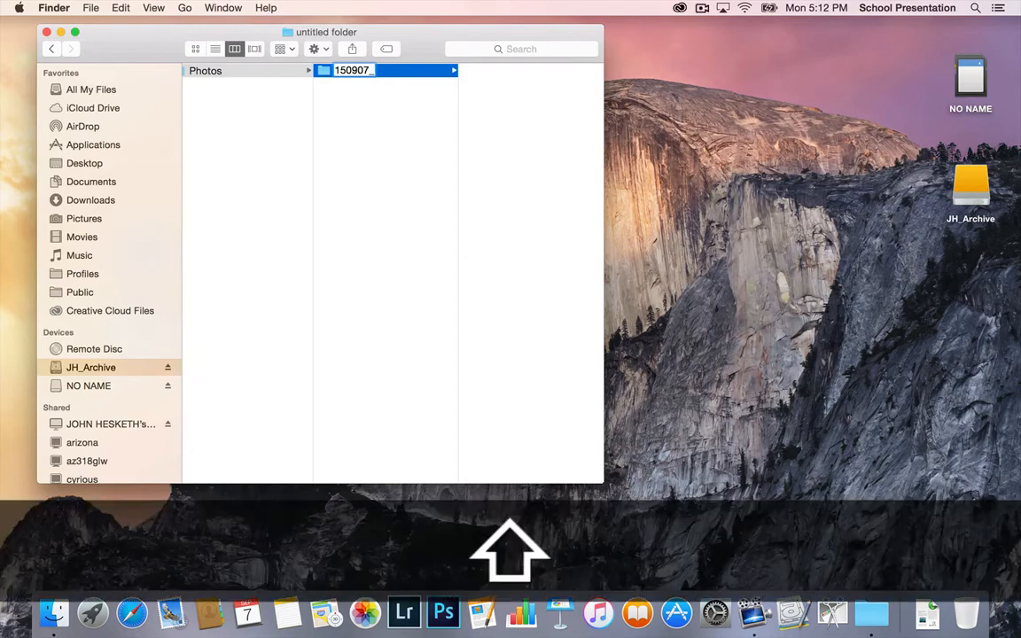
type("Lab")
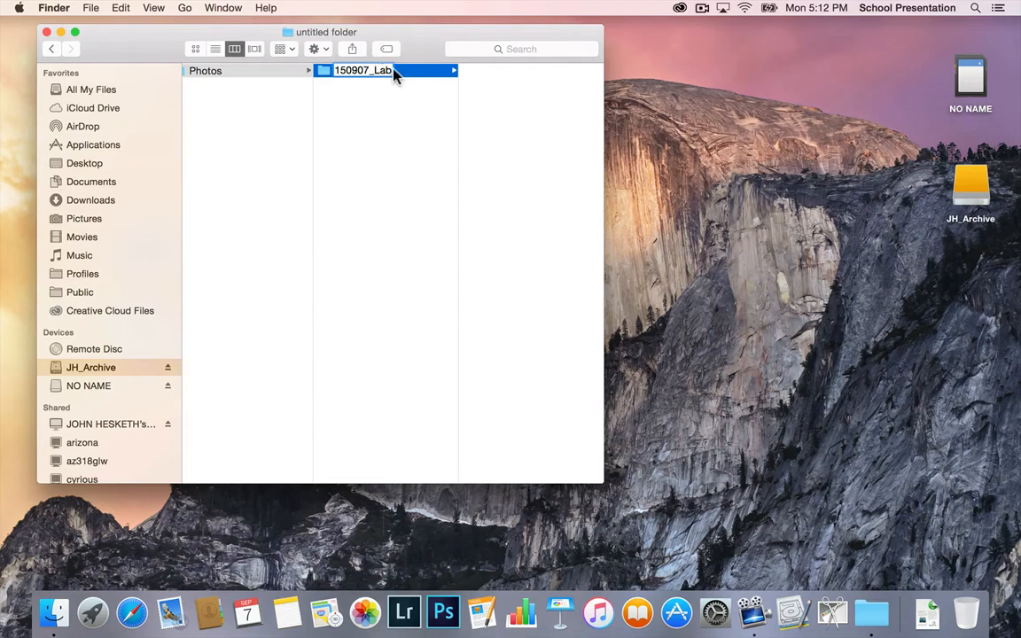
key("shift")
type("Ex")
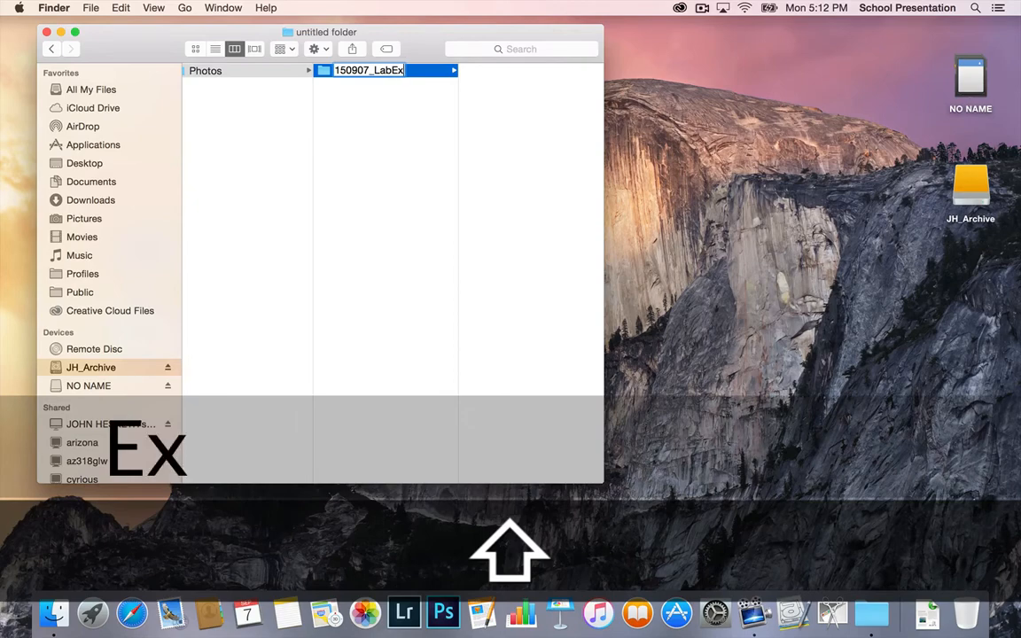
type("ercise")
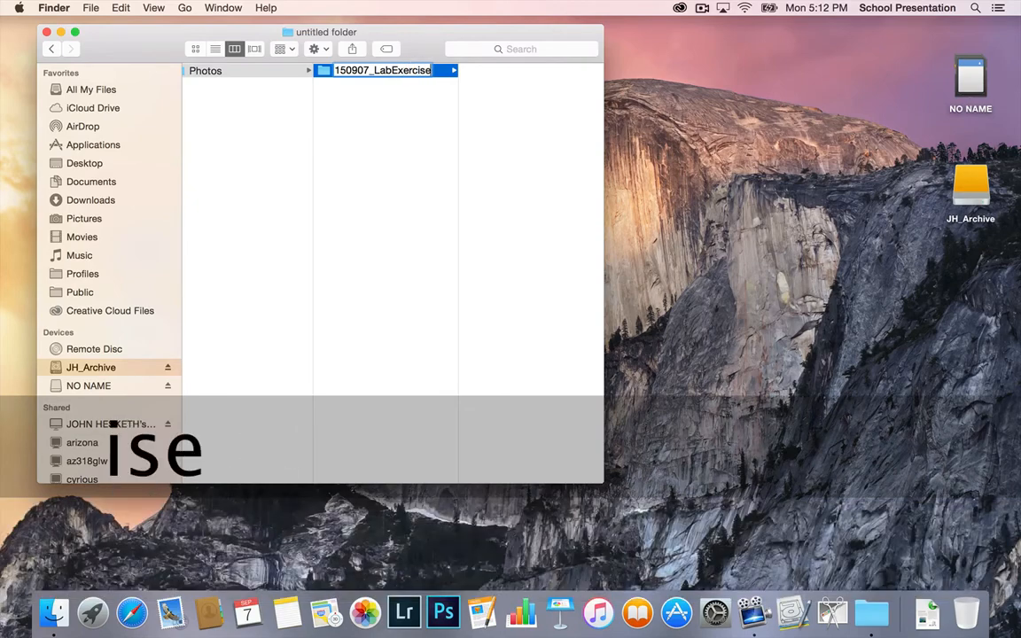
type("1")
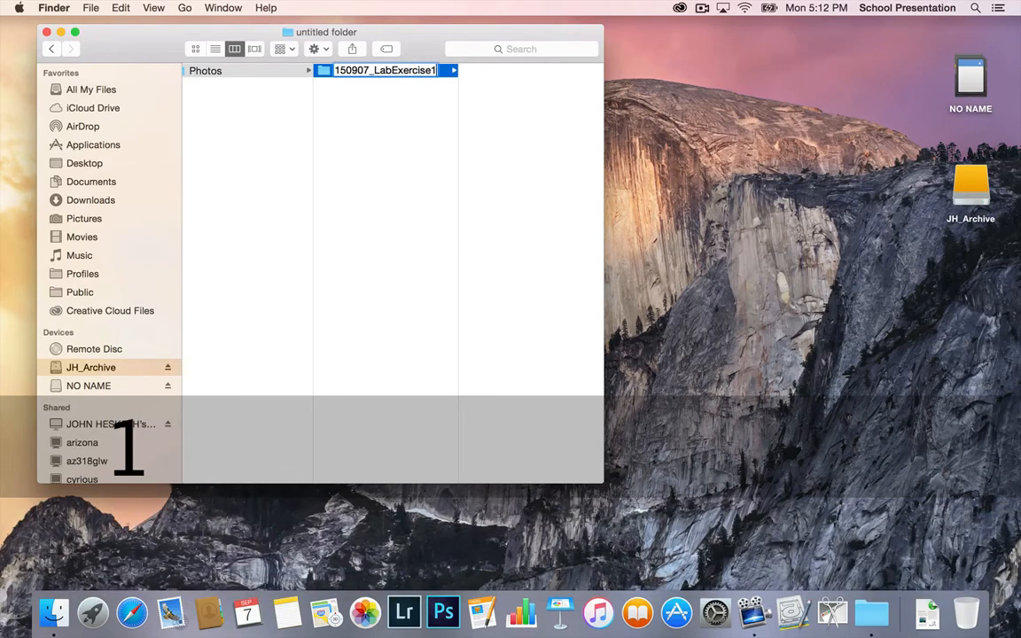
left_click(387, 121)
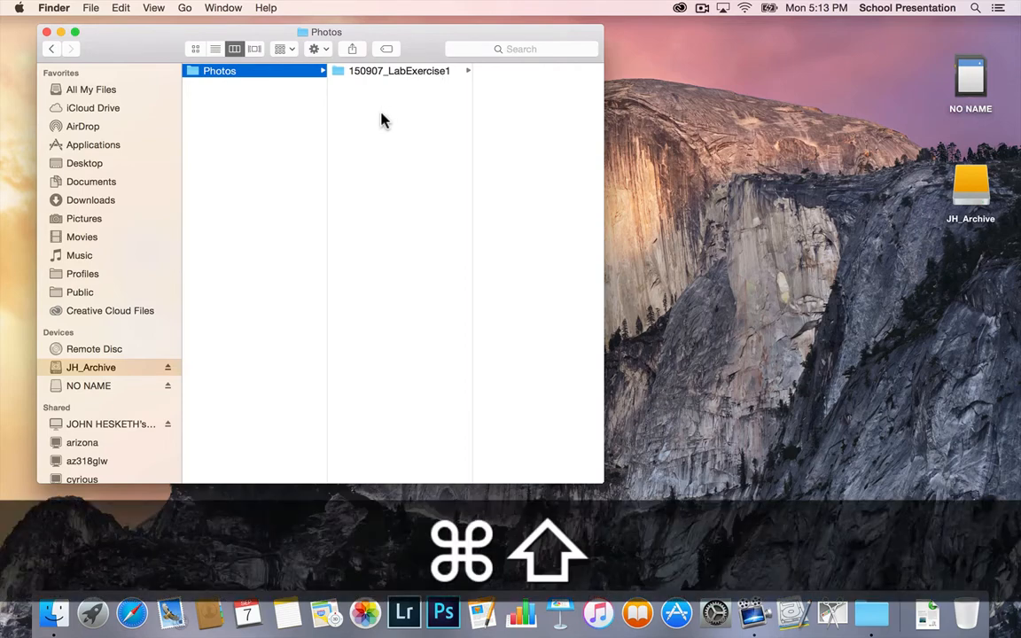
Step: Create a second subfolder named 150907_UniversalSandy inside Photos and move that folder to the Trash
key("super+shift+n")
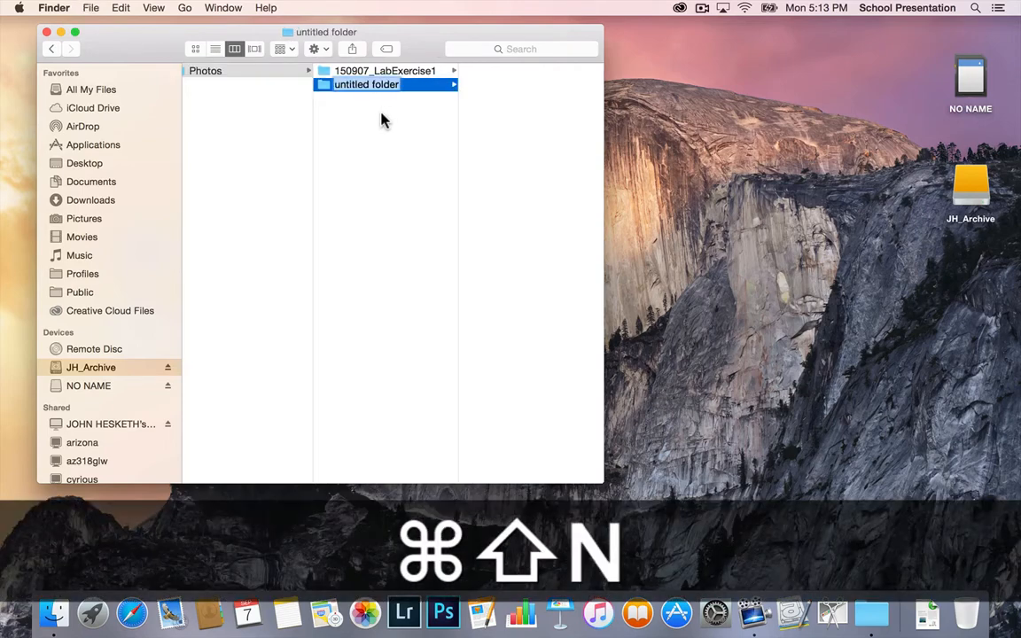
type("15")
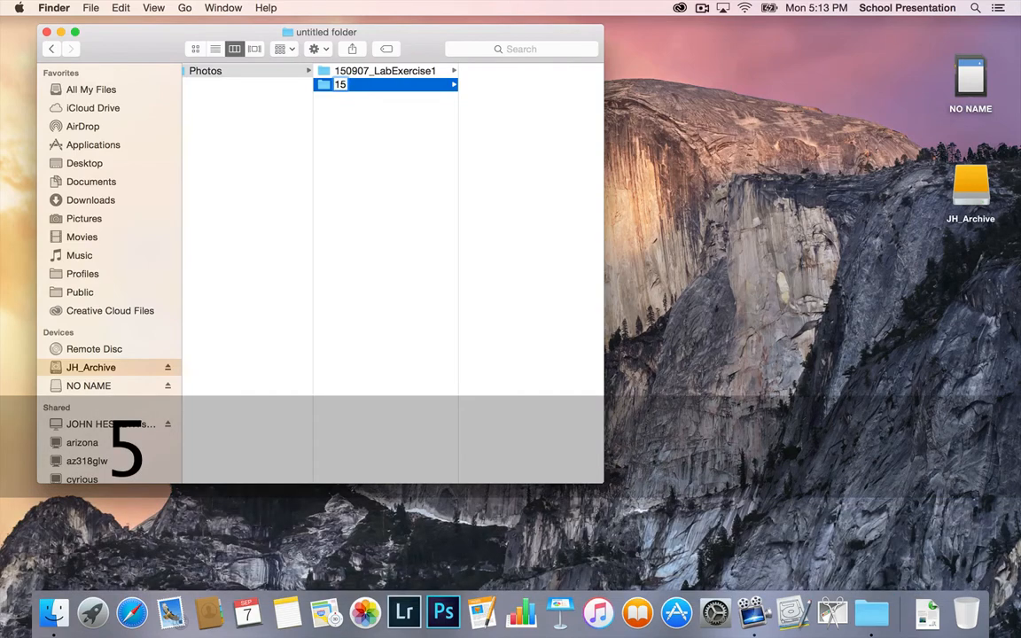
type("0907_")
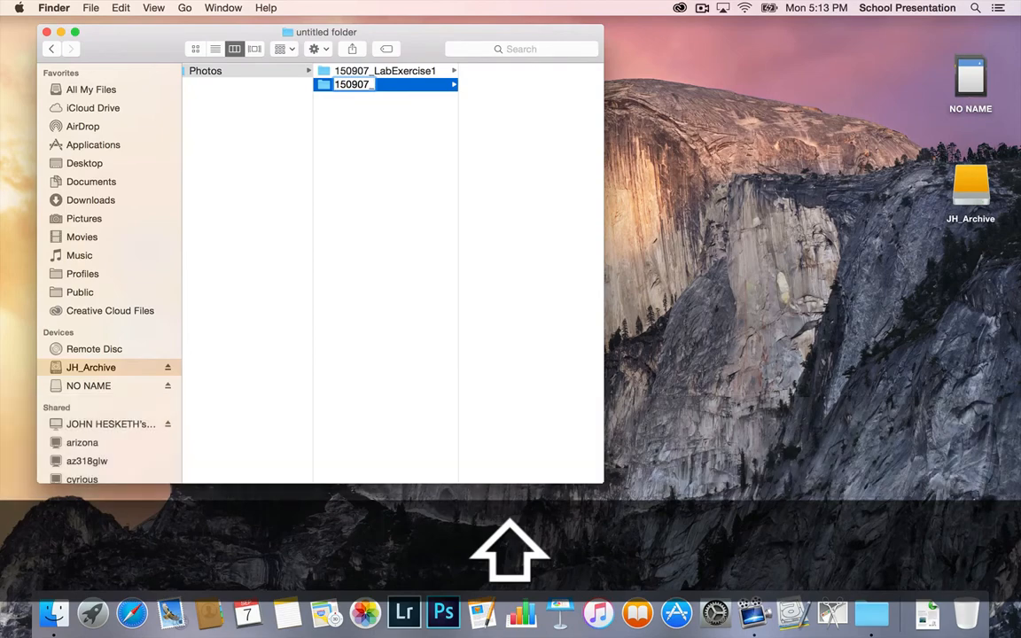
type("Univer")
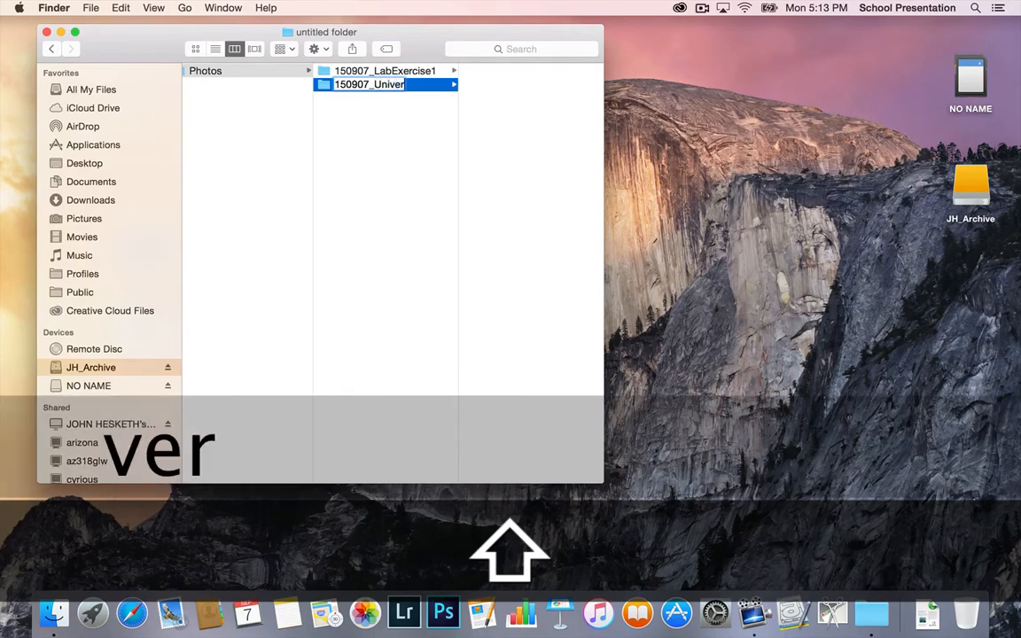
type("sal")
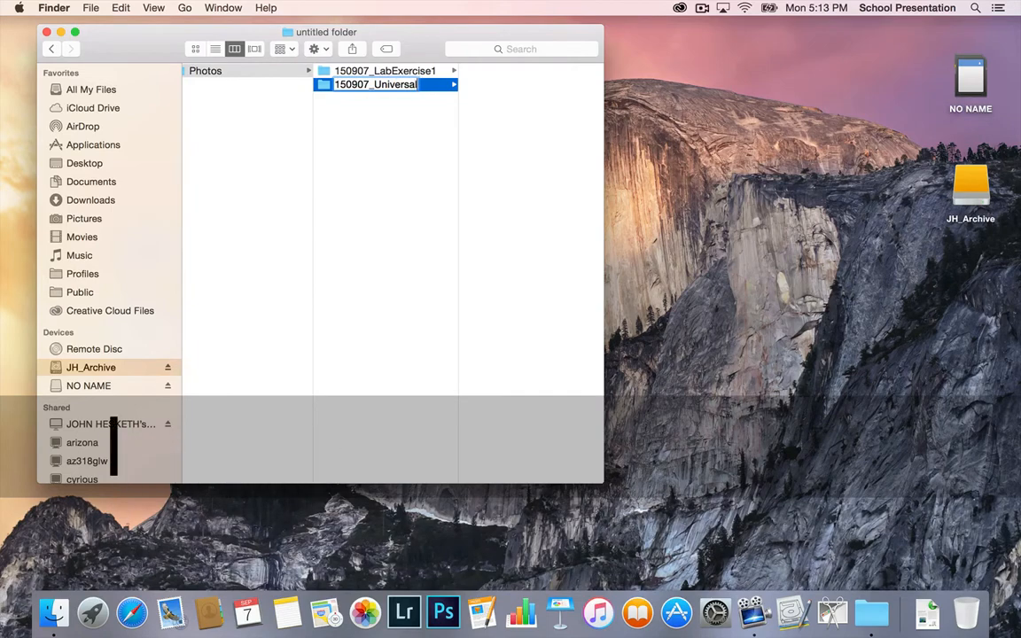
key("shift")
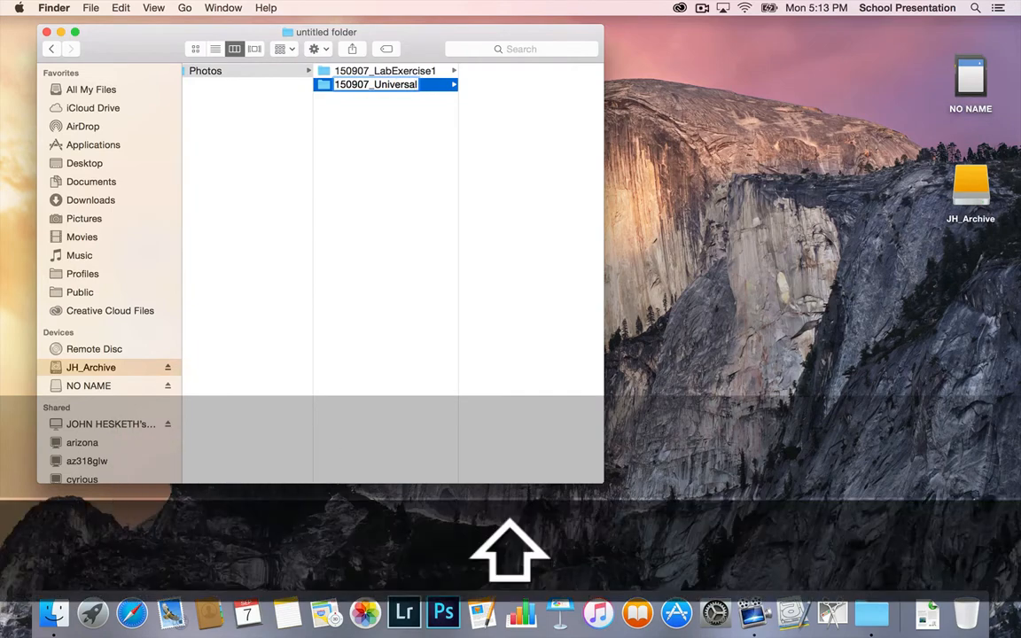
type("Sand")
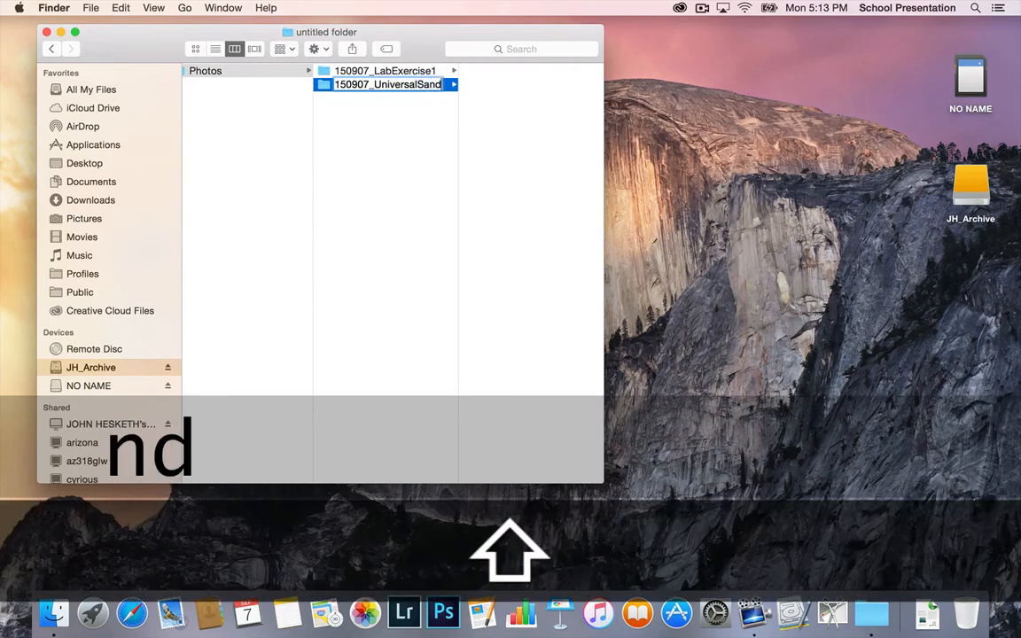
type("y")
left_click(379, 147)
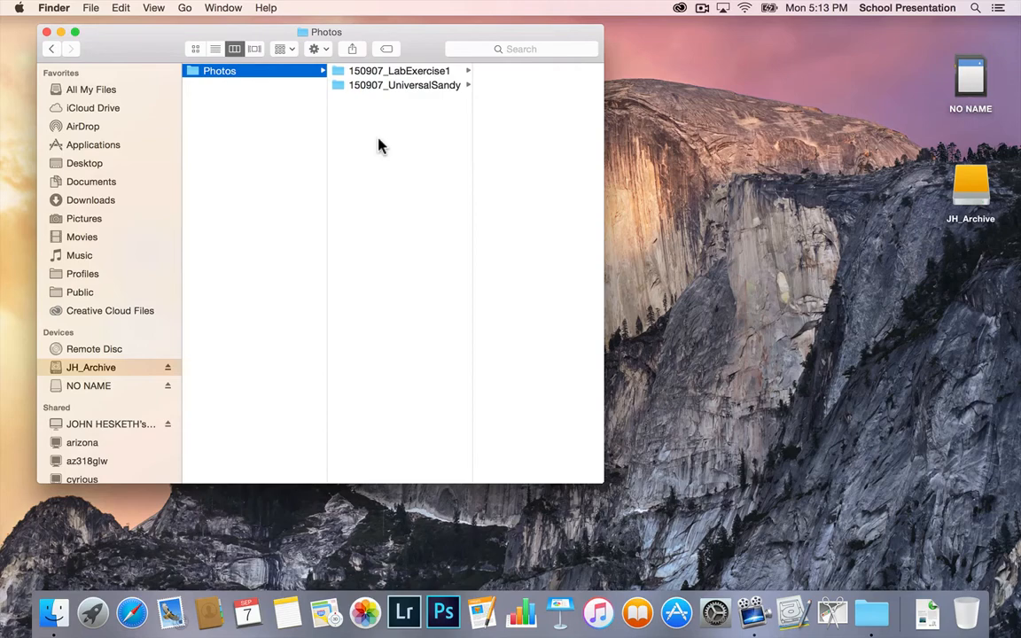
left_click(344, 86)
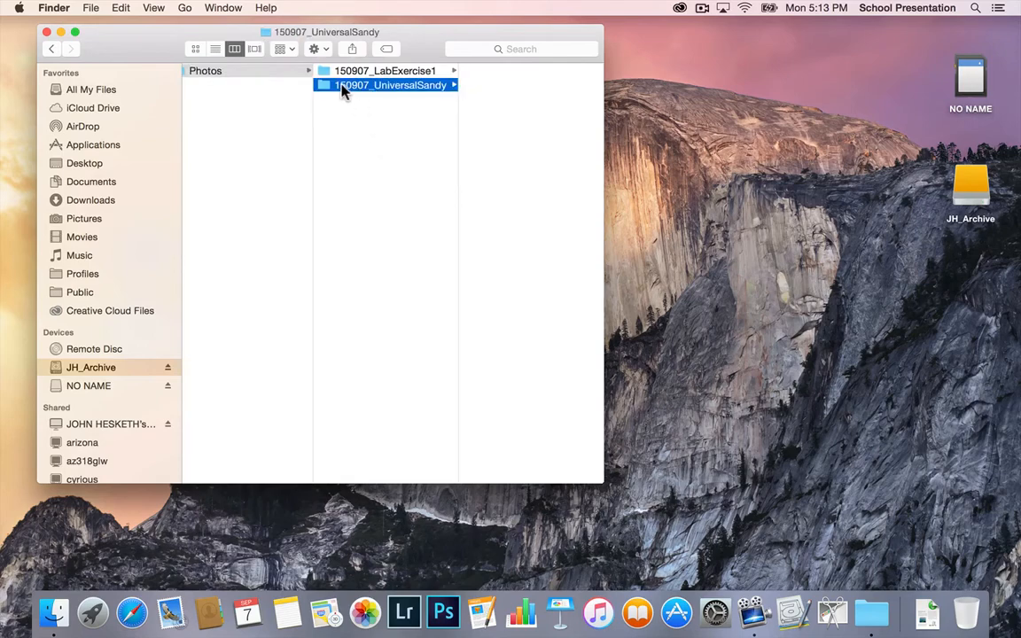
left_click_drag(327, 88, 968, 606)
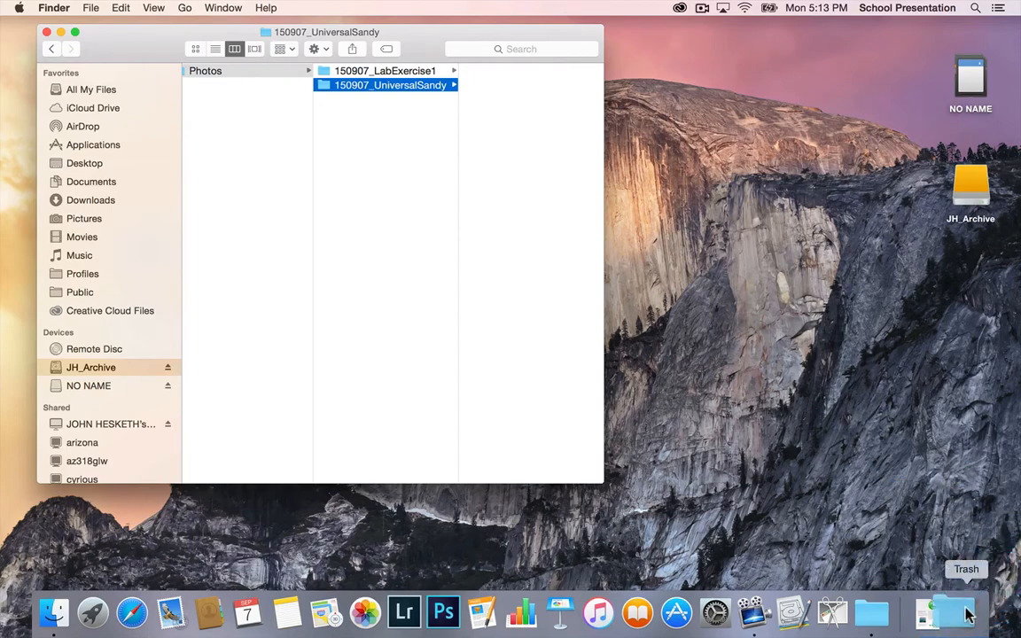
Step: Select the 150907_LabExercise1 folder and open the NO NAME card's DCIM/101MSDCF folder in a second window, leaving the destination folder uncovered
left_click(398, 71)
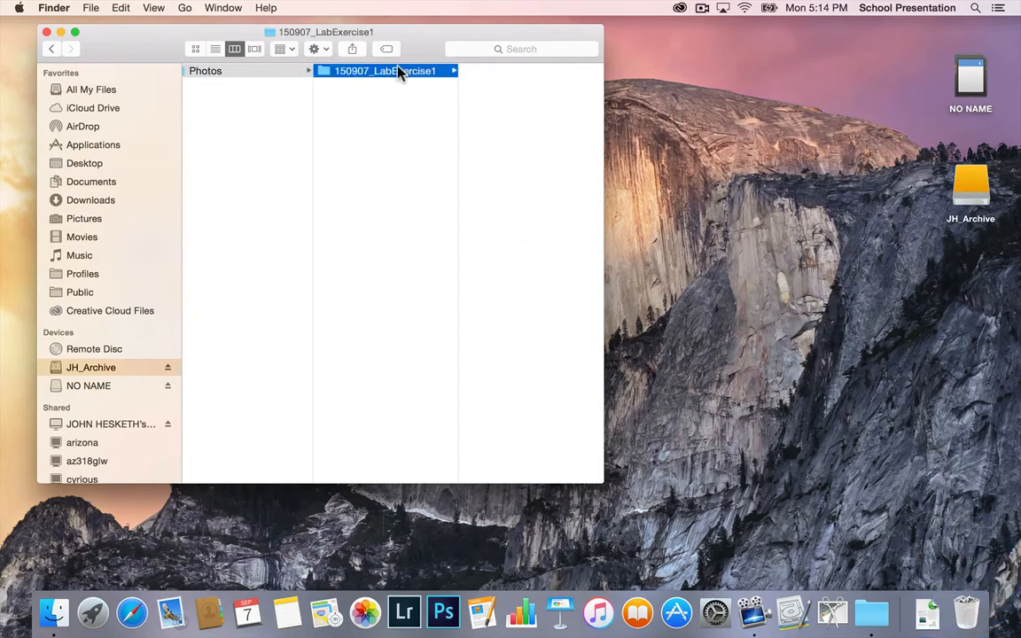
double_click(973, 79)
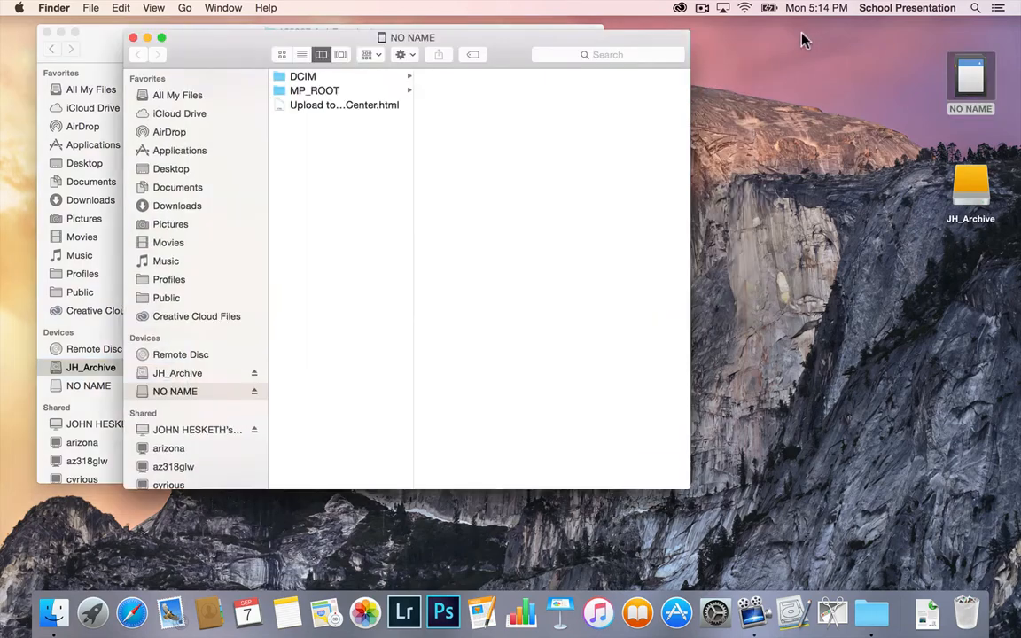
left_click_drag(509, 45, 642, 128)
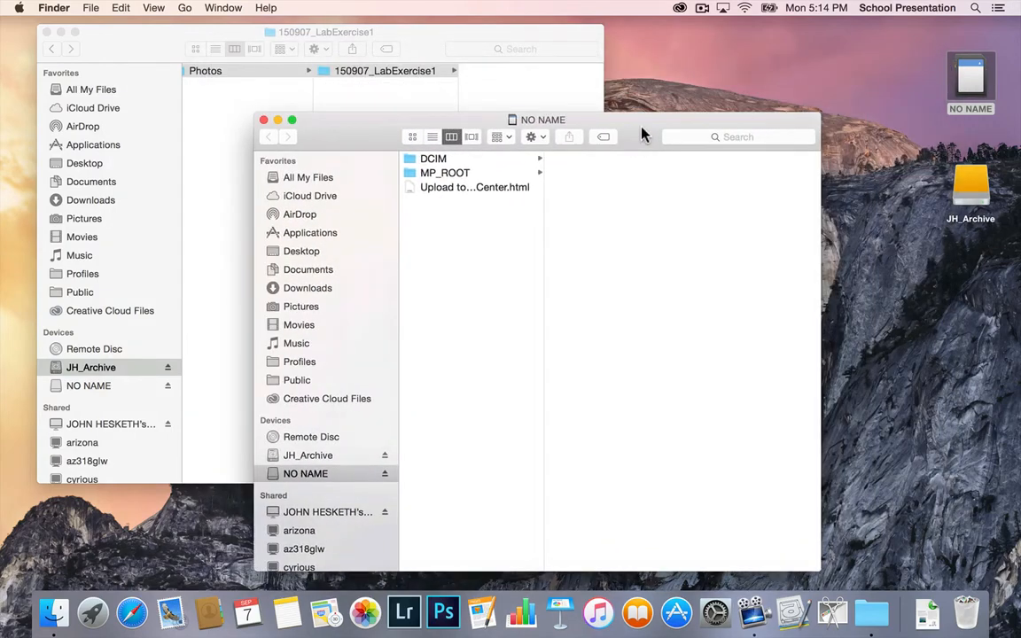
left_click(429, 163)
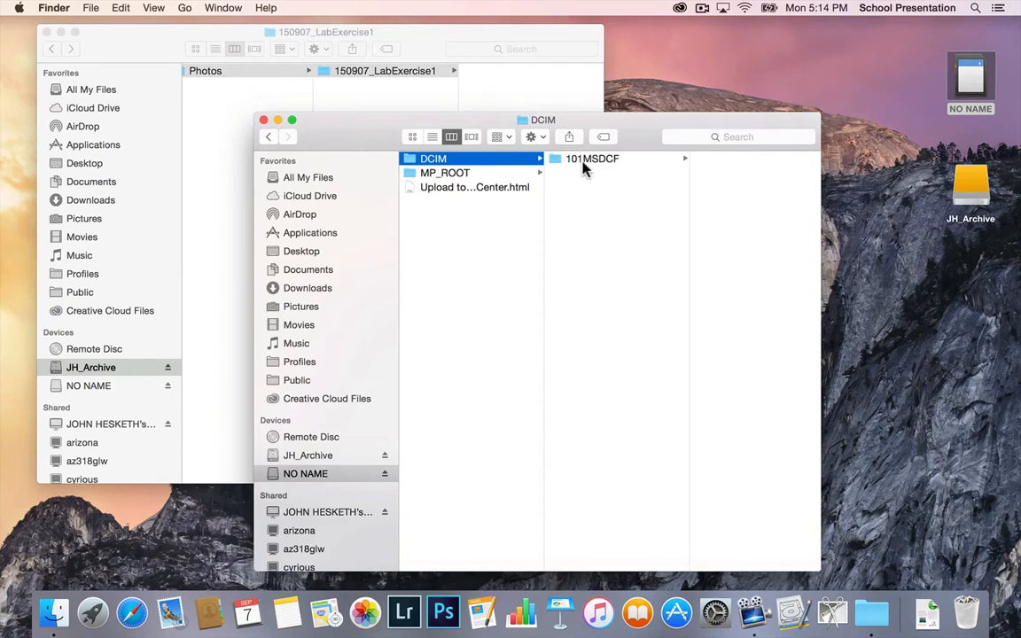
left_click(592, 163)
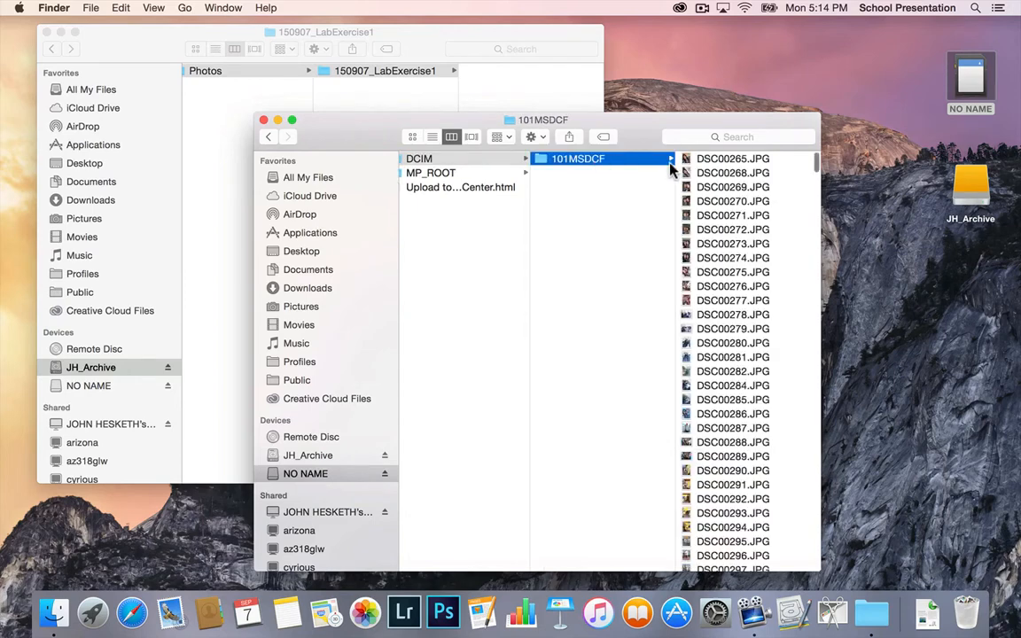
Step: Copy photos DSC00265.JPG through DSC00292.JPG from the card into the 150907_LabExercise1 folder and close the card's window
left_click(764, 162)
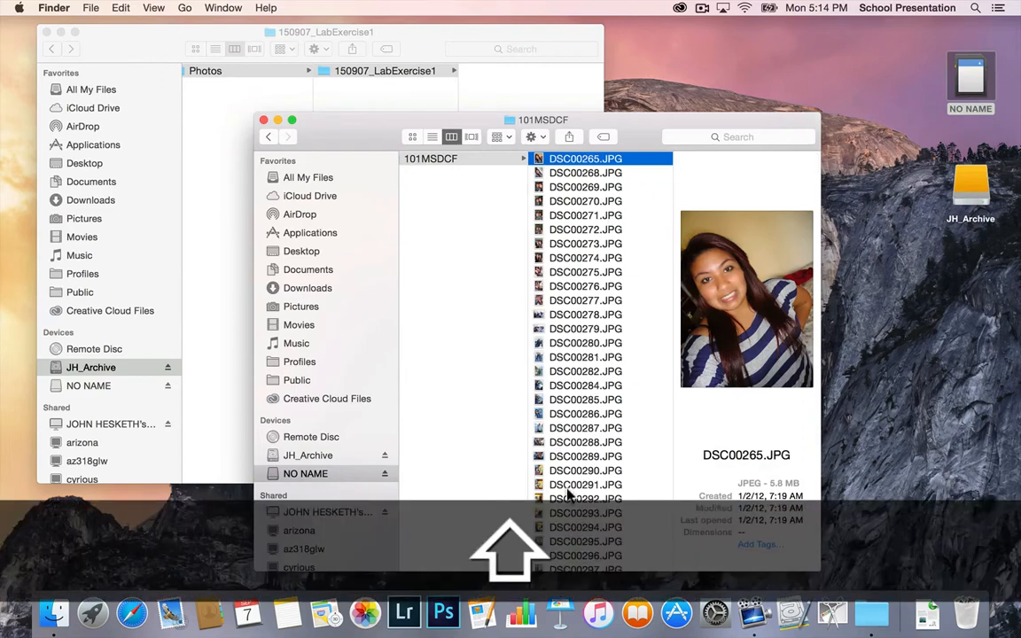
left_click(568, 498, "shift")
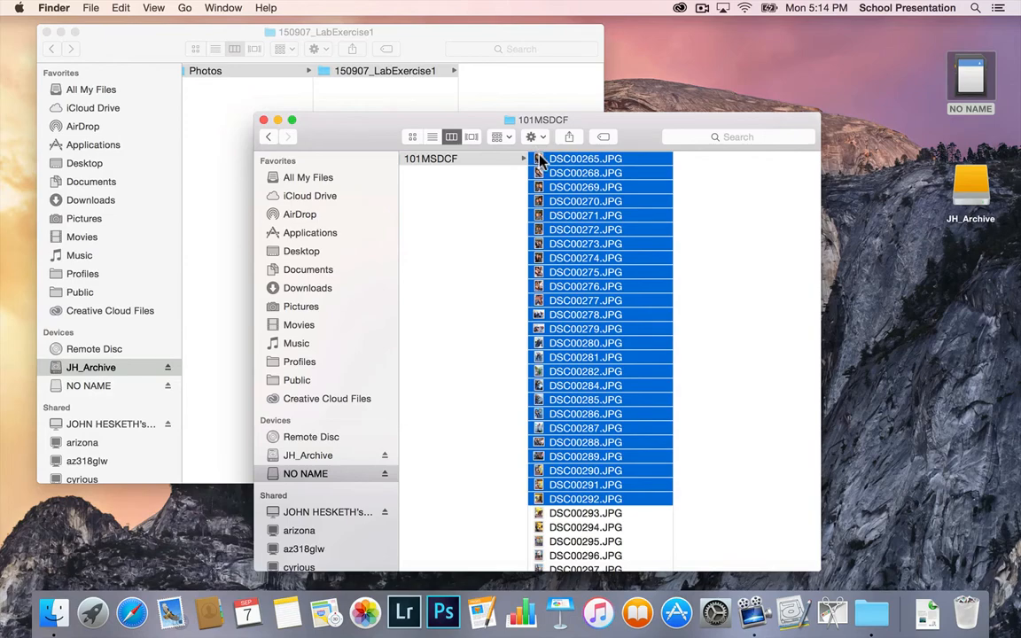
left_click_drag(538, 159, 514, 96)
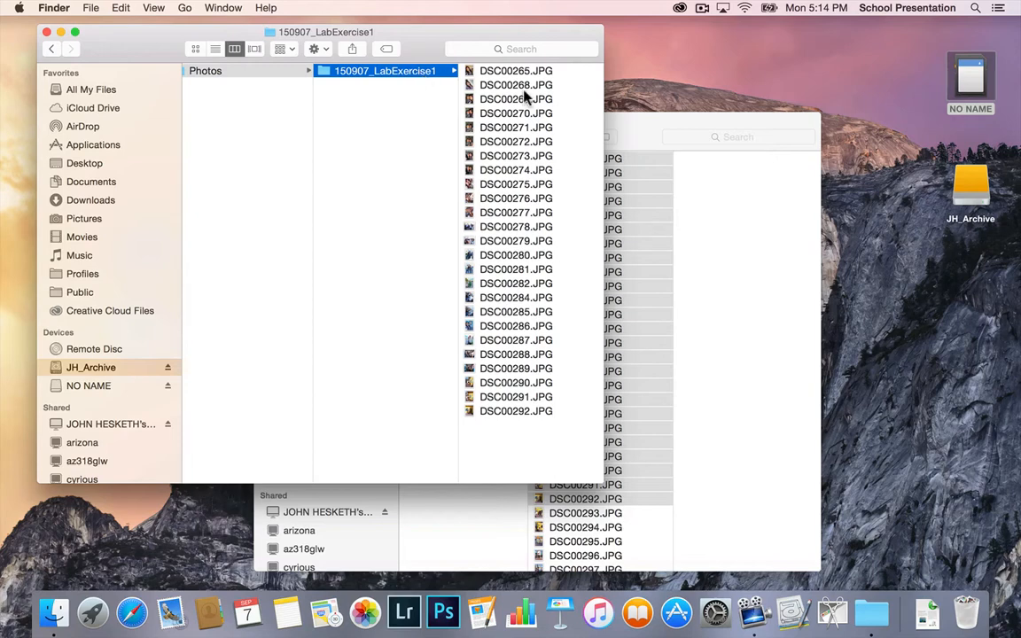
left_click(648, 122)
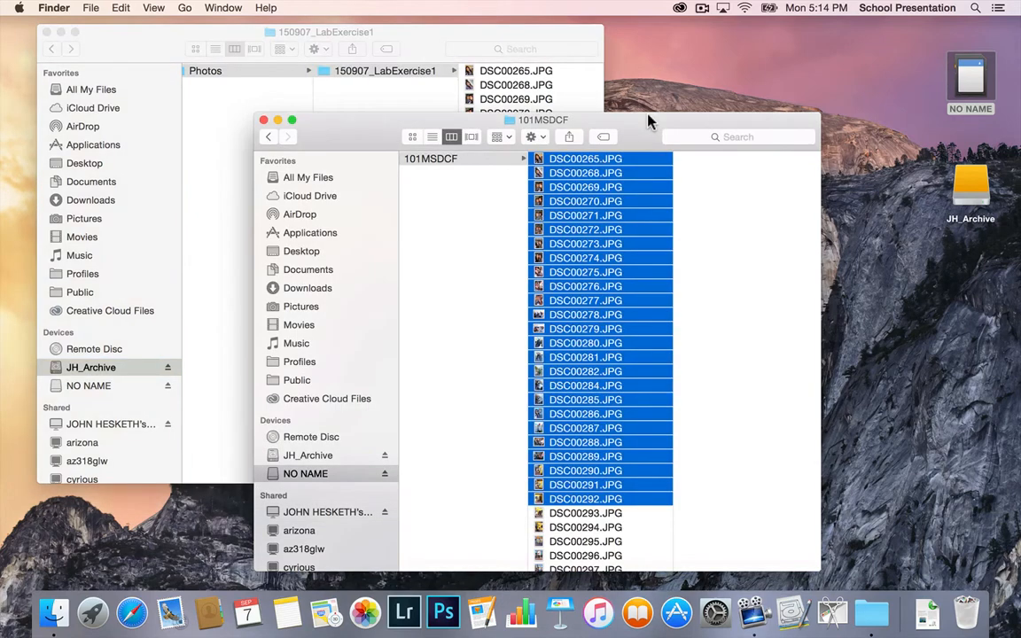
left_click(263, 121)
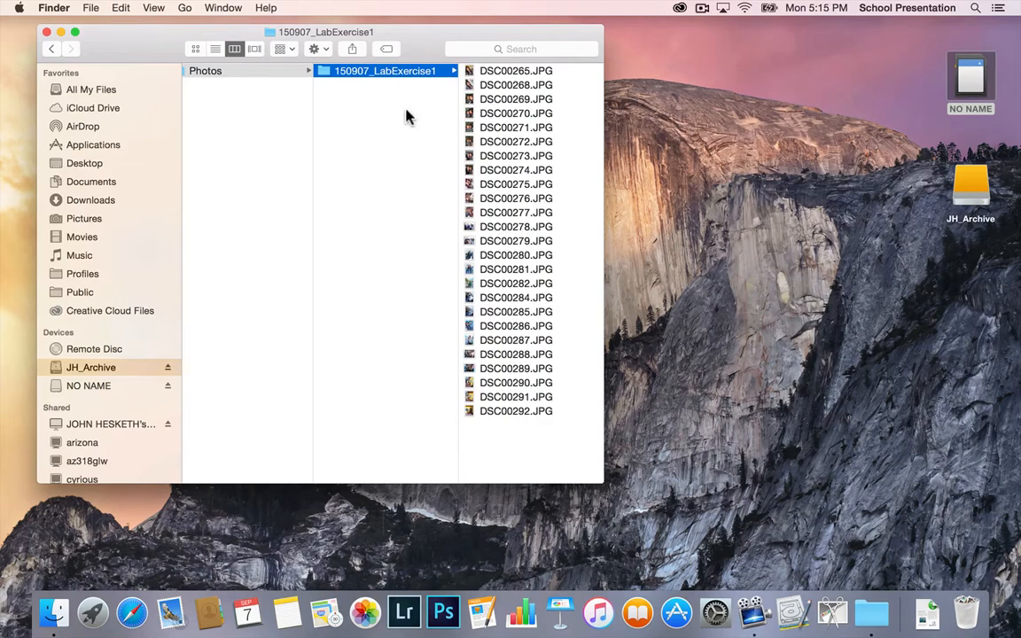
Step: Create another new folder inside Photos, beside 150907_LabExercise1, keeping its default name
left_click(359, 100)
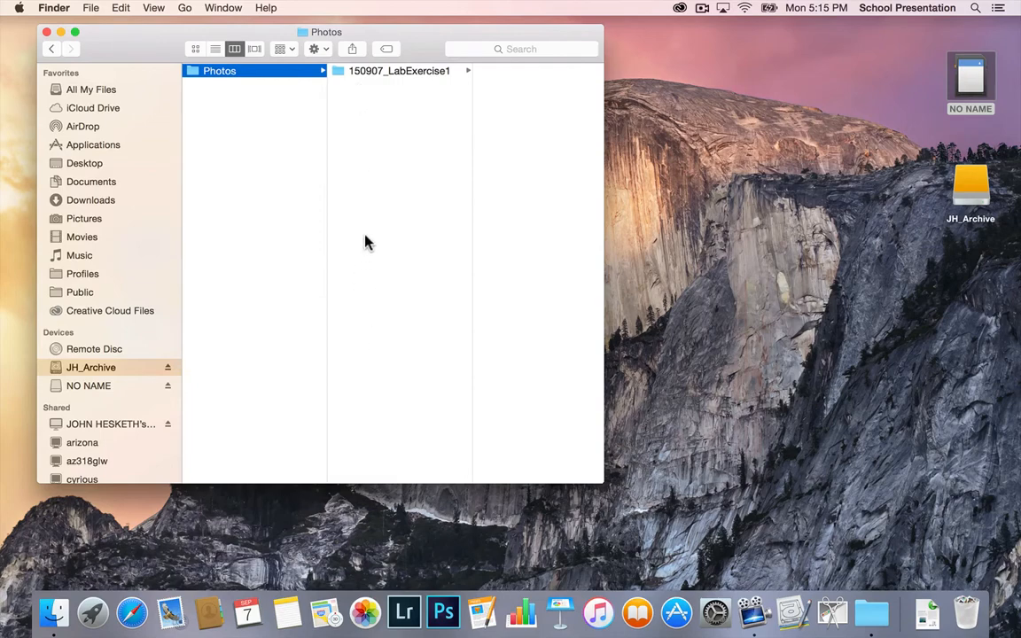
key("super+shift+n")
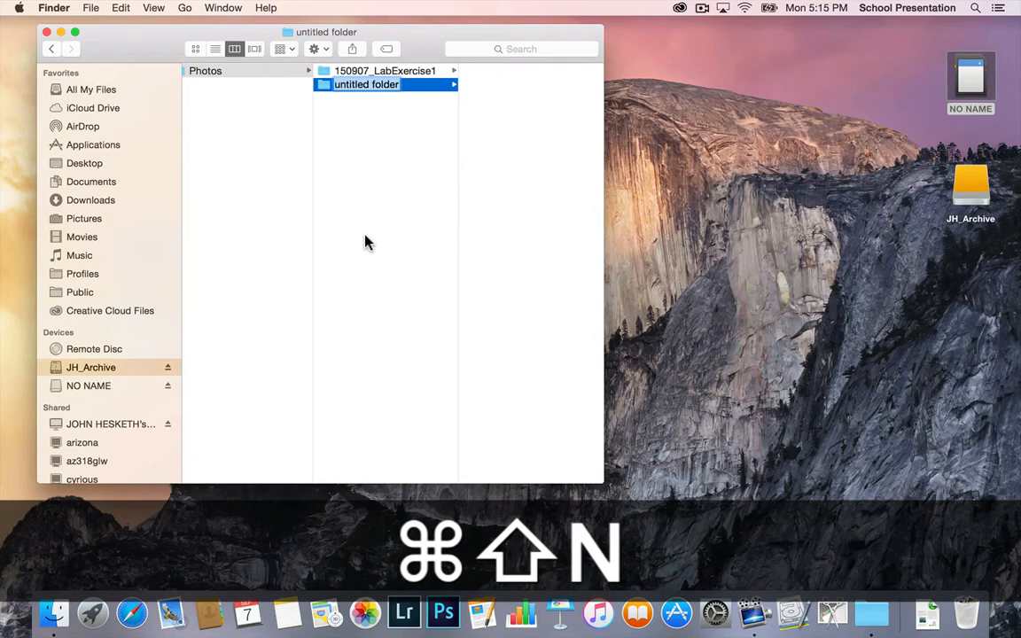
left_click(368, 242)
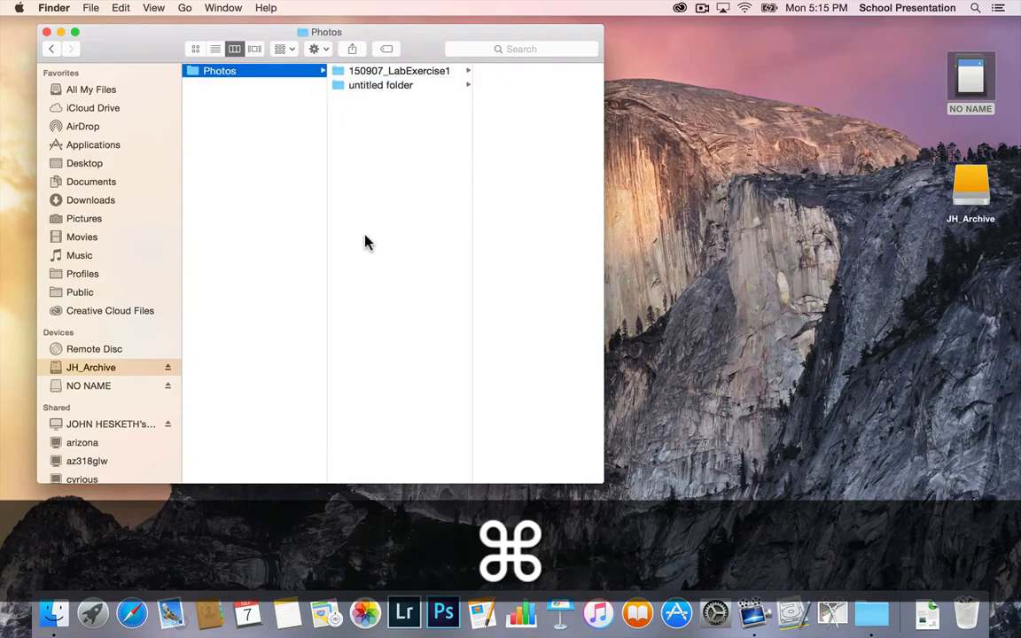
Step: Create a second untitled folder inside Photos and move both untitled folders to the Trash, keeping only 150907_LabExercise1
key("super+shift+n")
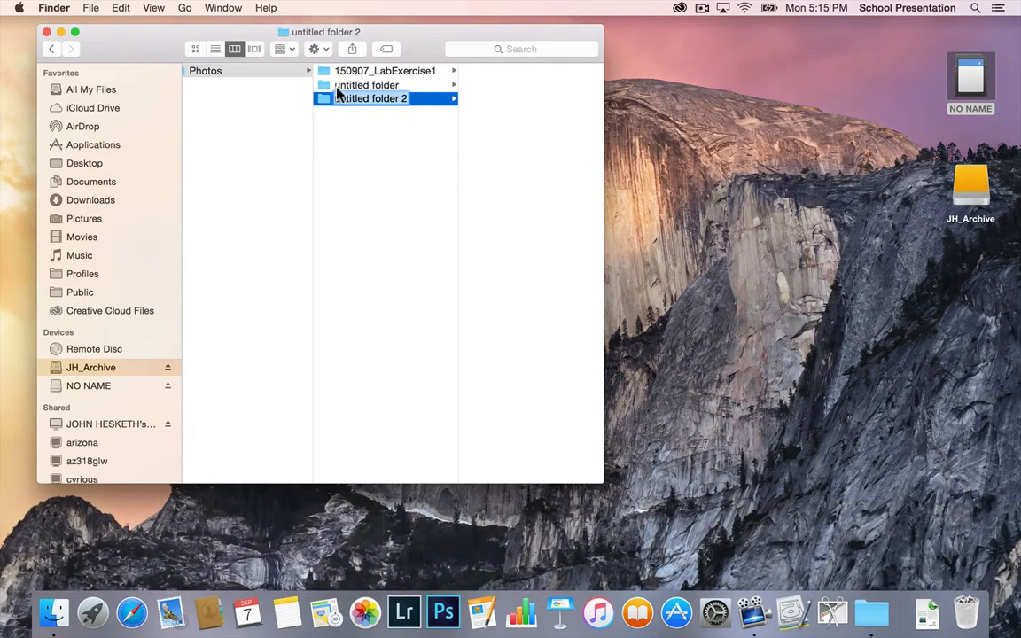
key("shift")
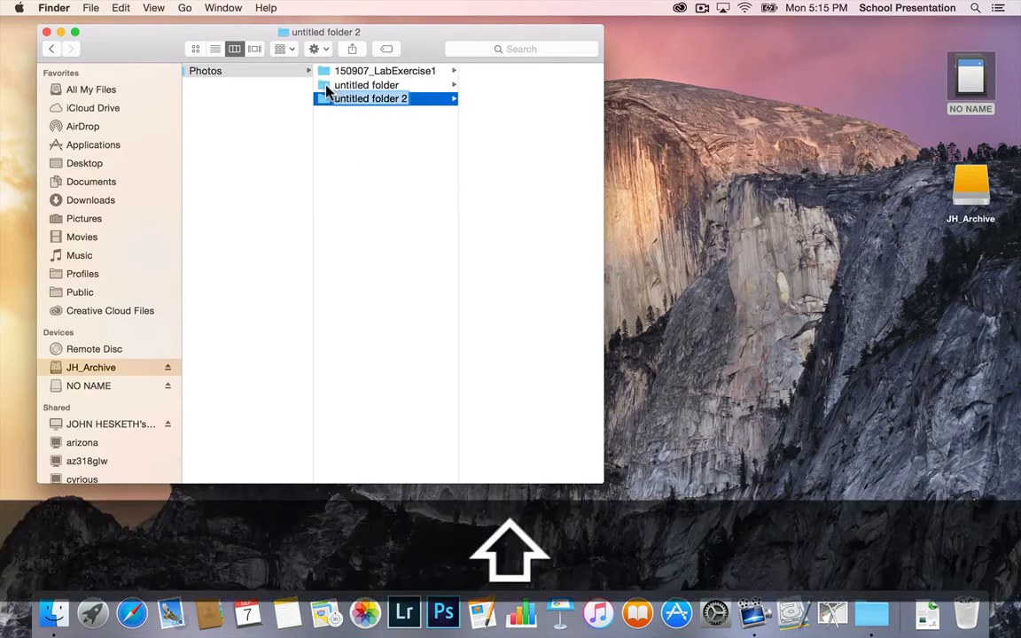
left_click(328, 91, "shift")
key("super+BackSpace")
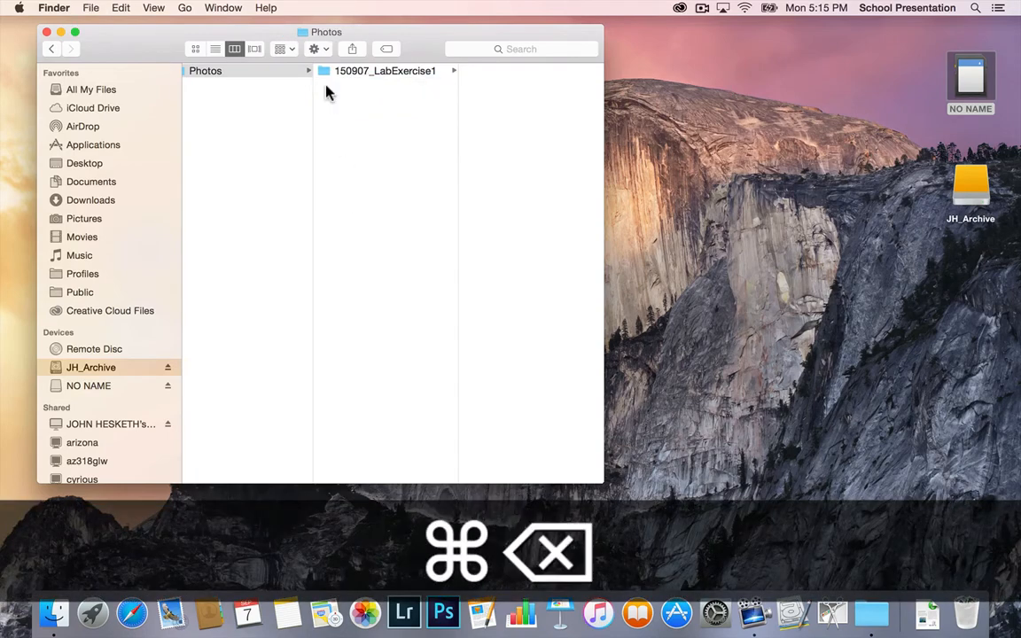
Step: View the photos in 150907_LabExercise1 in column view, and again by expanding and collapsing the folder in Photos' list view
left_click(394, 73)
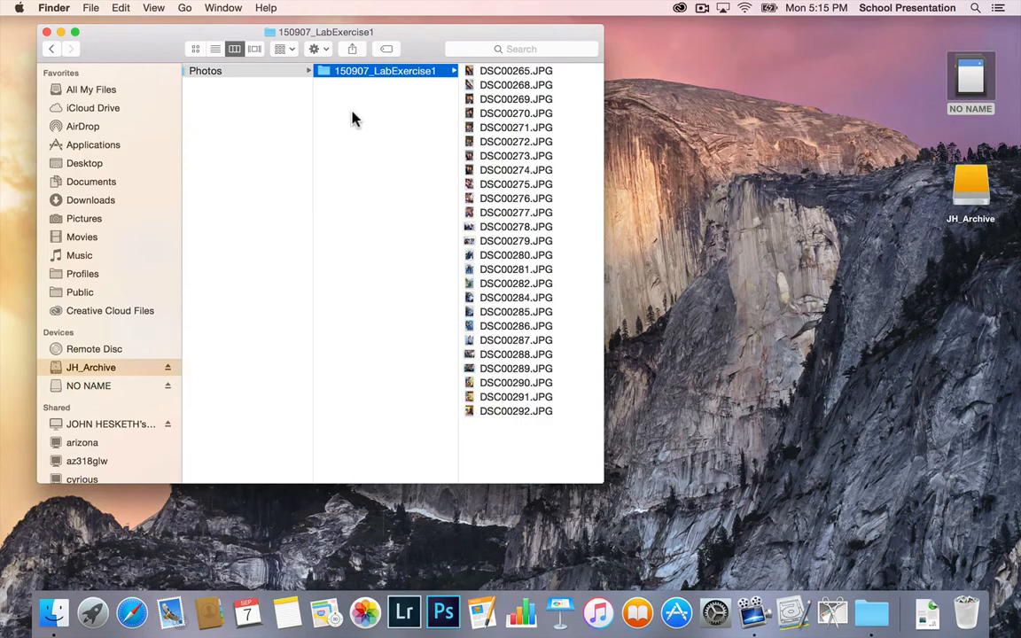
left_click(283, 77)
left_click(215, 48)
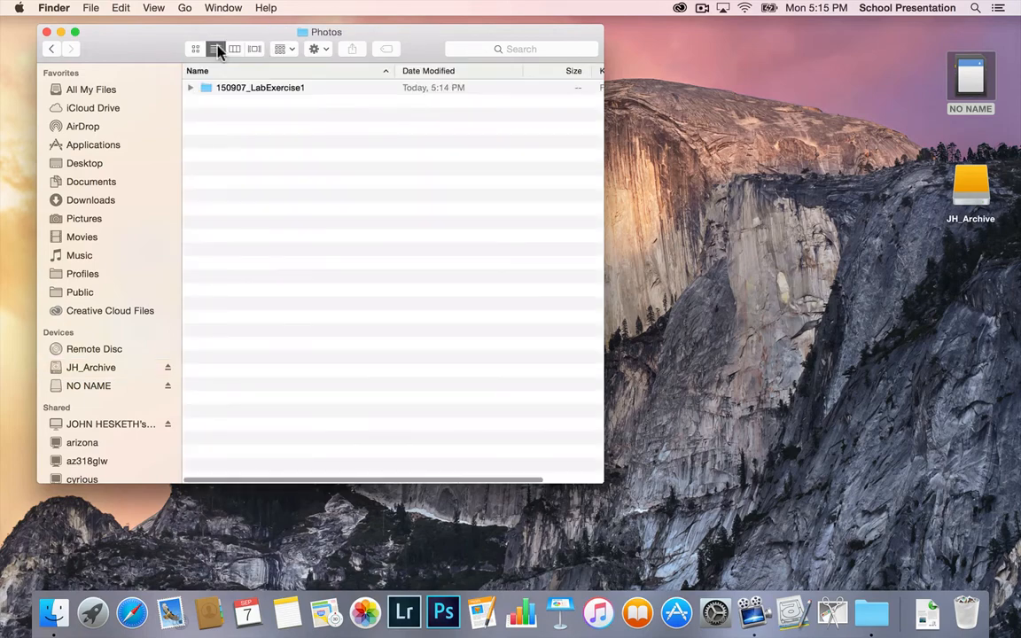
left_click(189, 88)
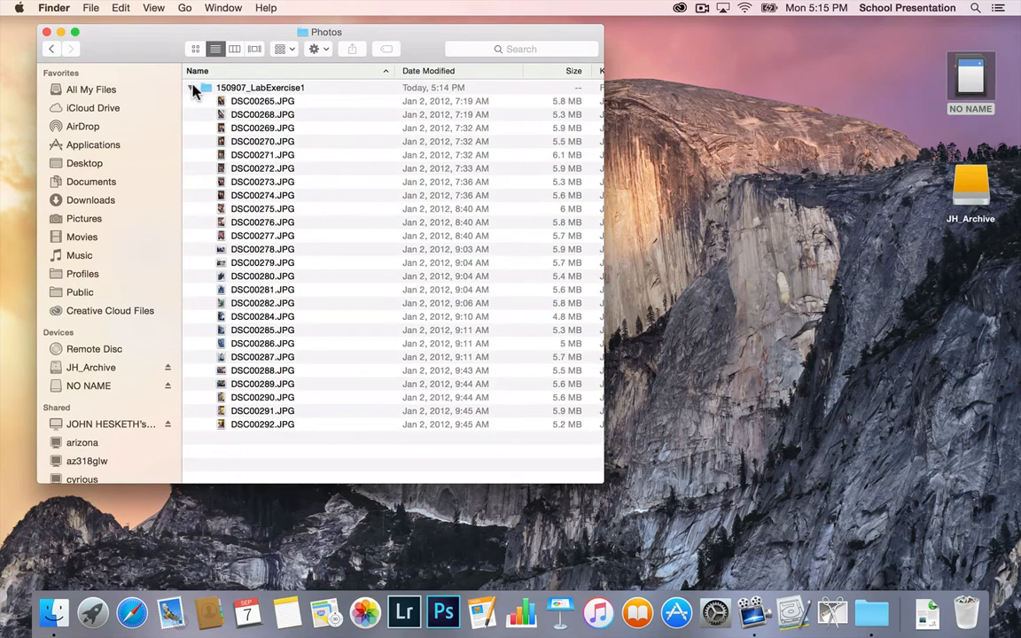
left_click(197, 87)
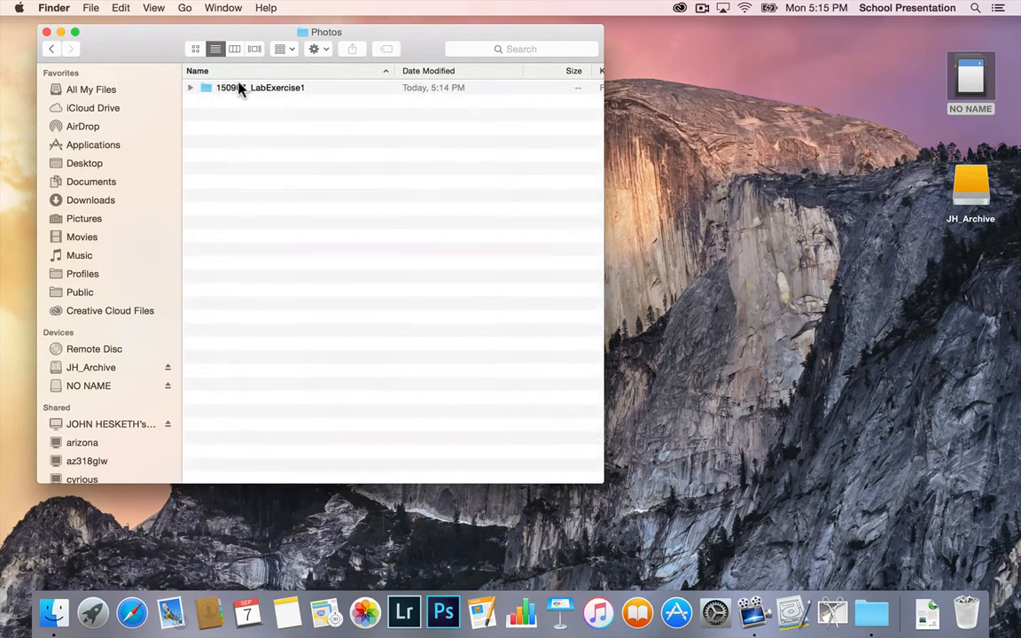
Step: Go back through the previous folder views, display 150907_LabExercise1 and Photos as lists, and close the window
left_click(51, 49)
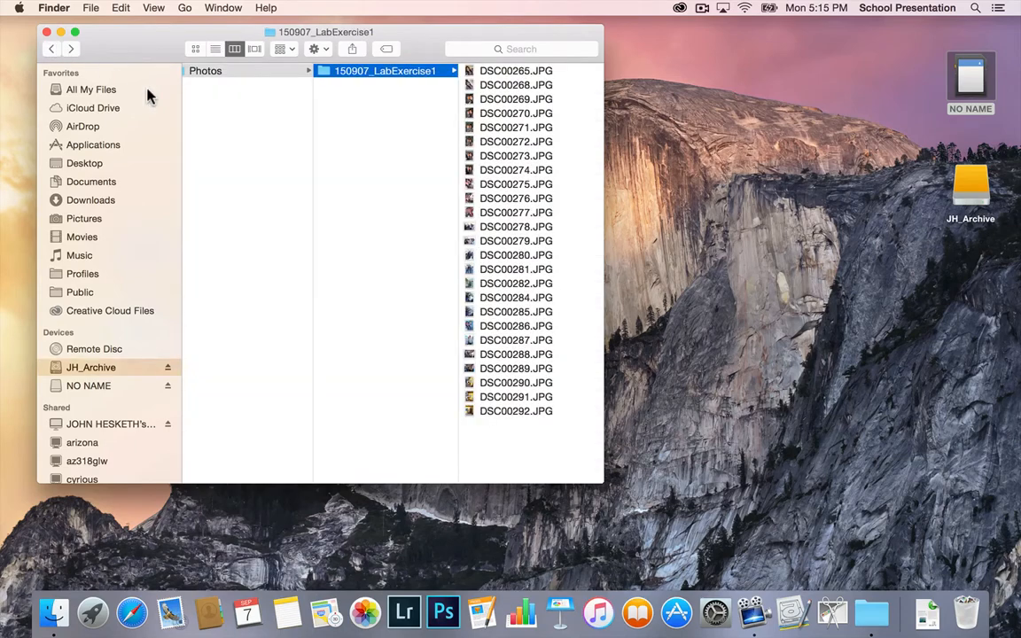
left_click(215, 49)
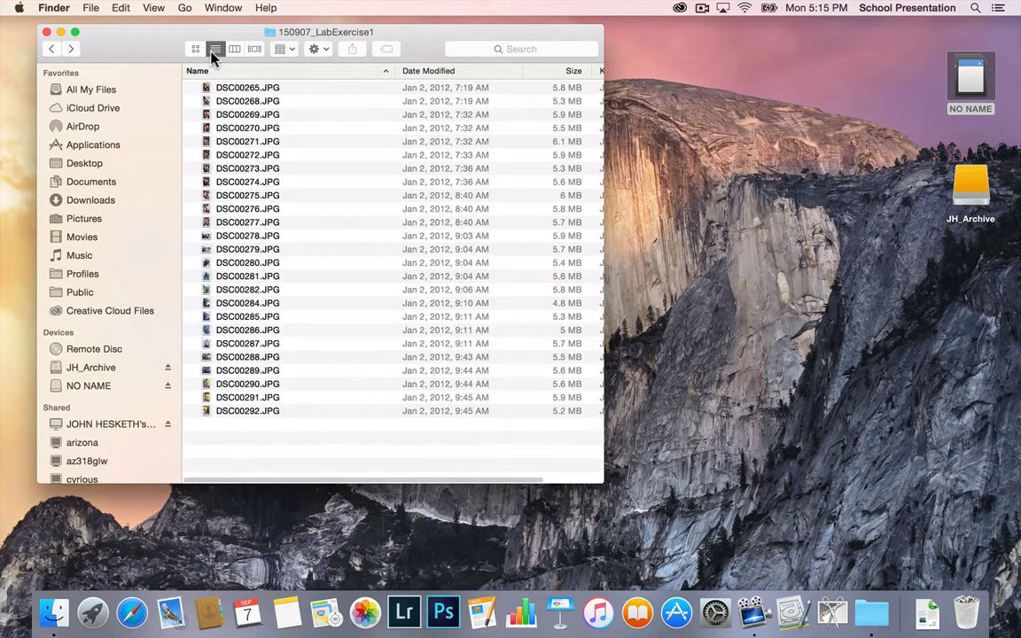
left_click(51, 51)
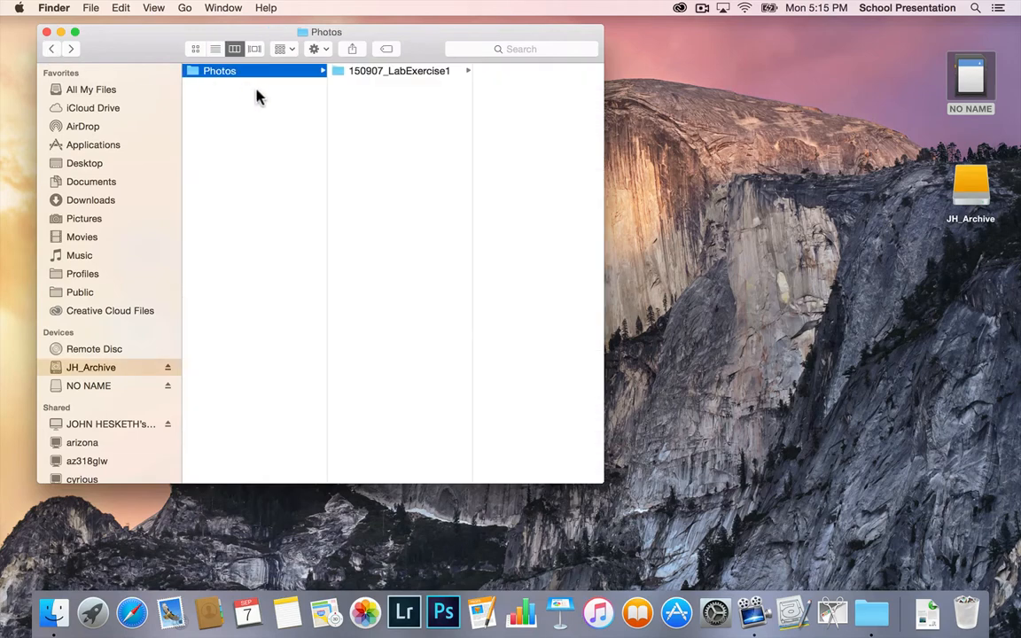
left_click(214, 49)
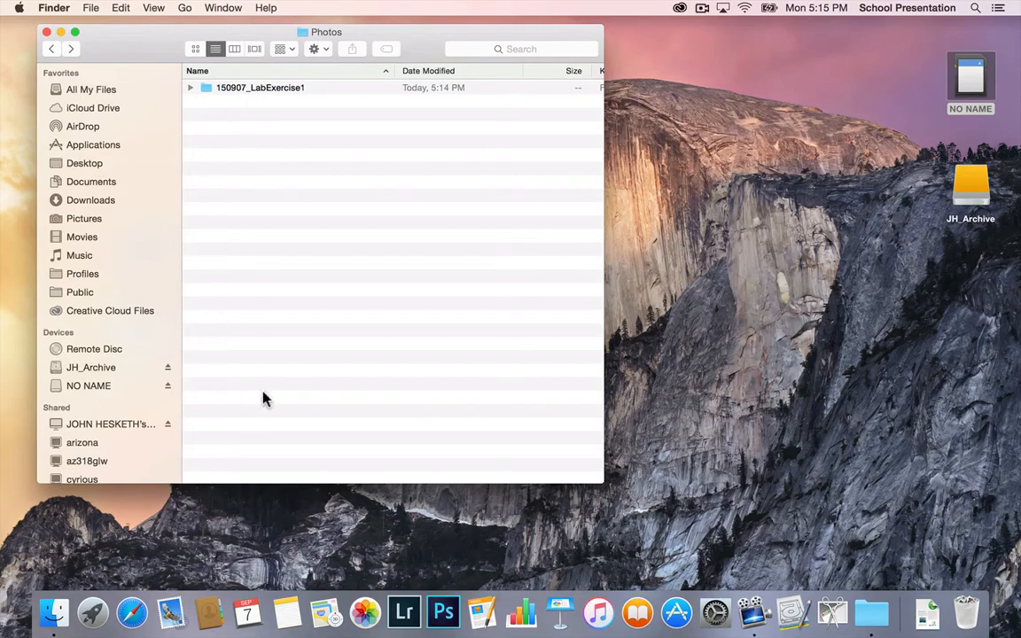
left_click(47, 31)
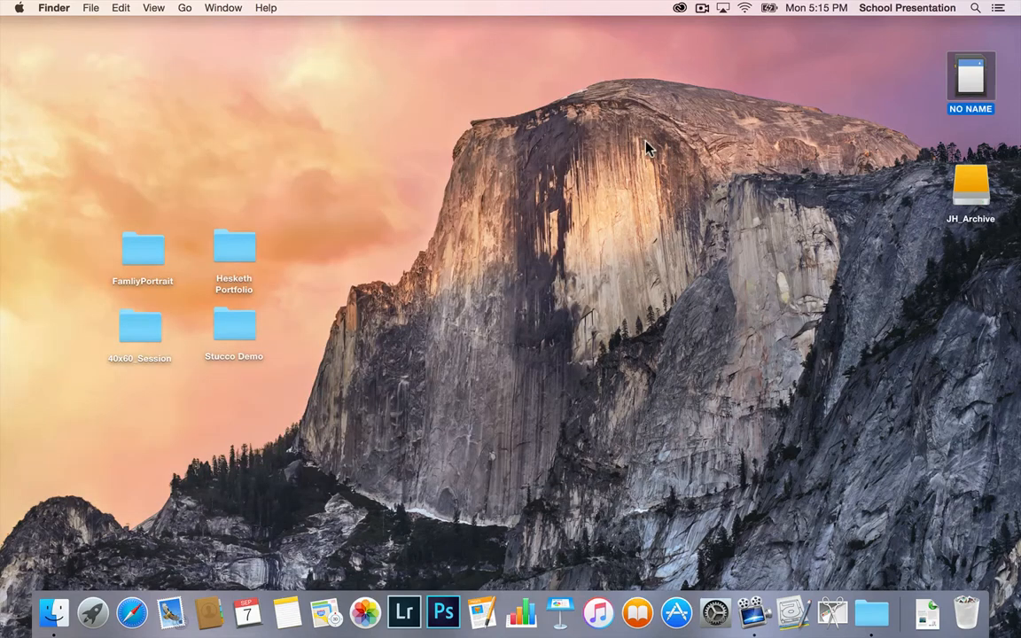
Step: Open the JH_Archive drive and examine the nesting of Photos and 150907_LabExercise1 by expanding and collapsing them, and close the window
double_click(972, 188)
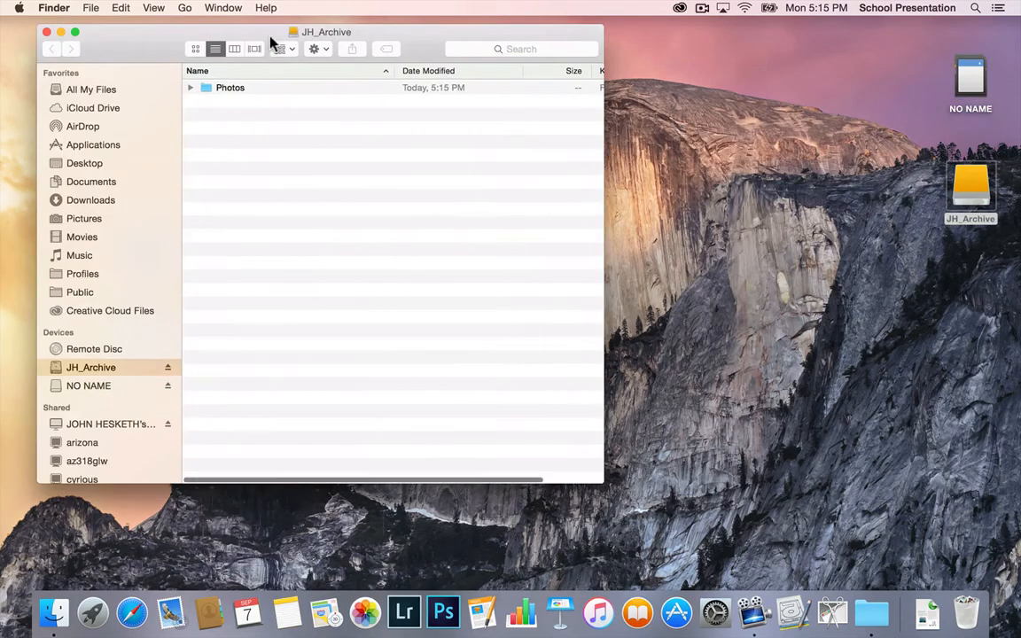
left_click(190, 88)
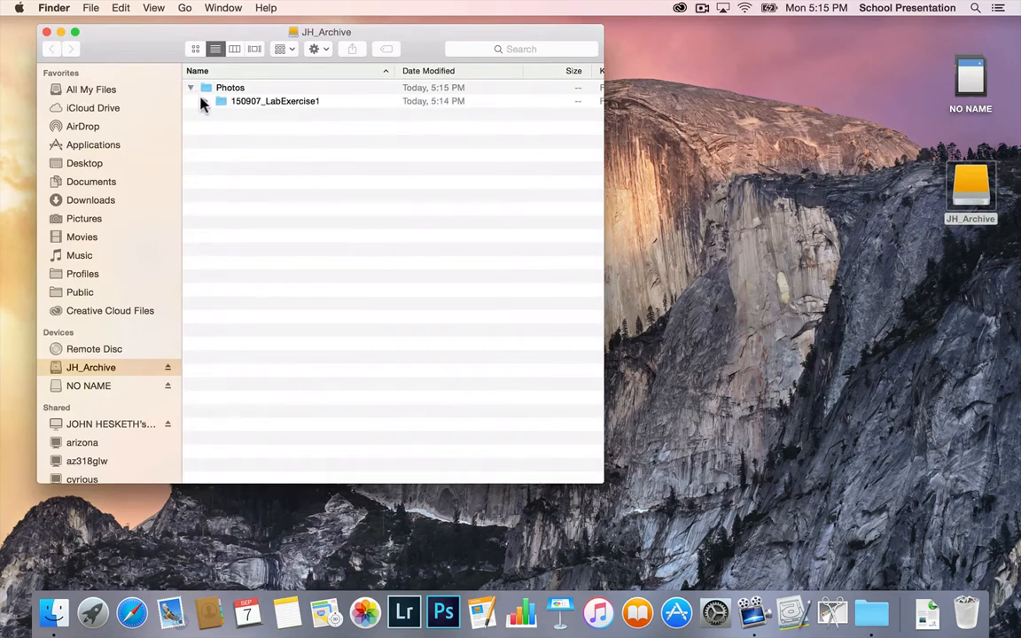
left_click(204, 101)
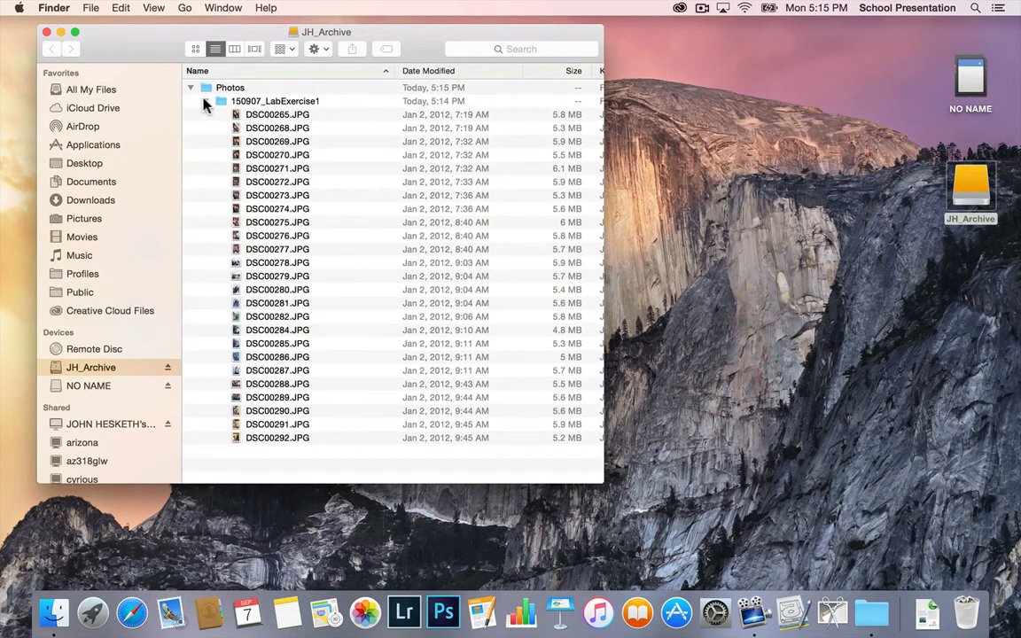
left_click(205, 101)
left_click(191, 88)
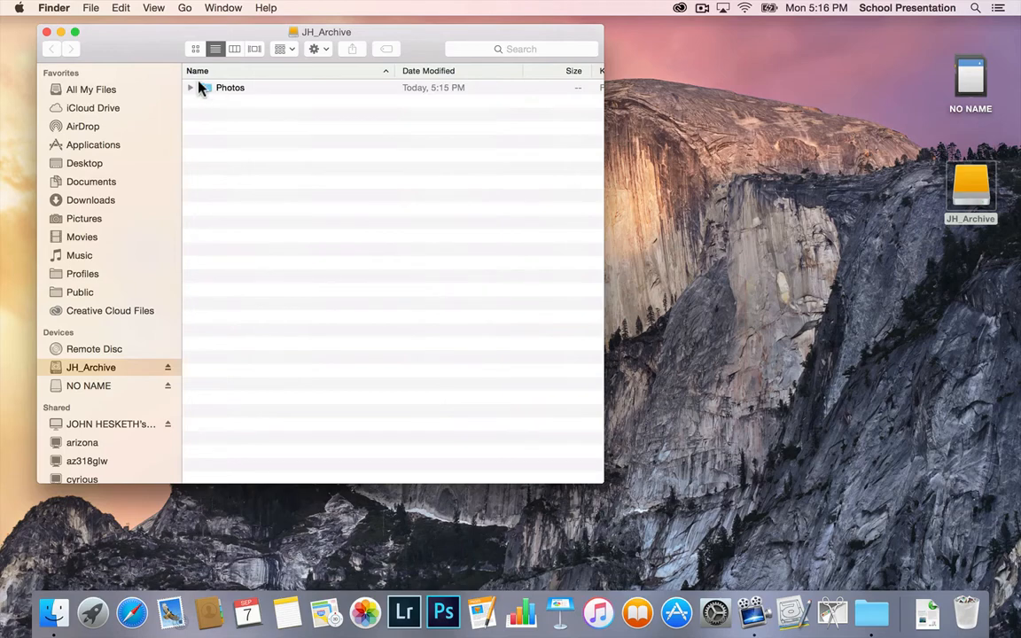
left_click(192, 88)
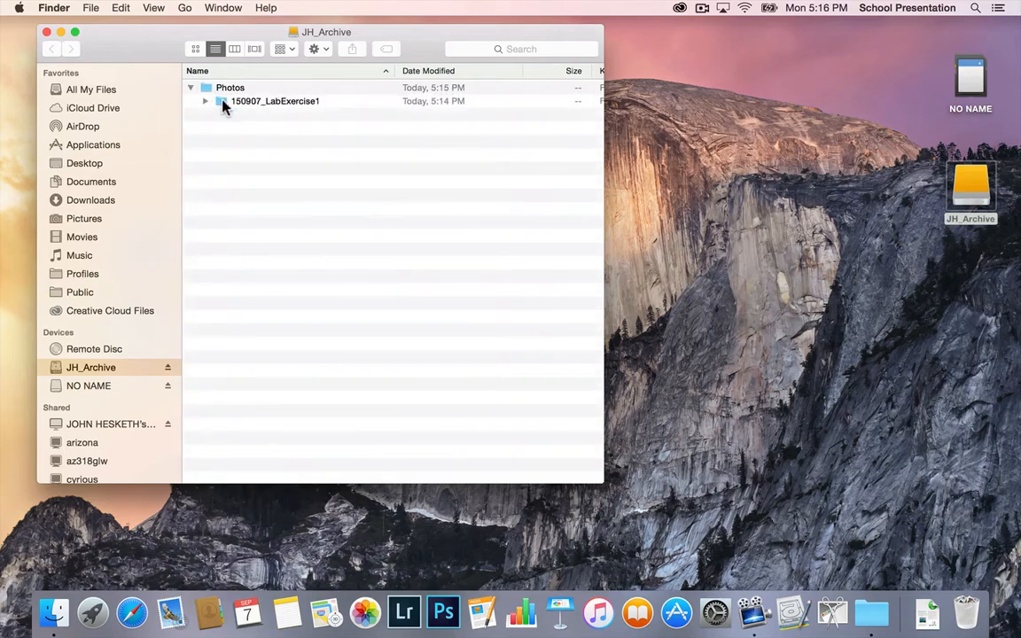
left_click(205, 102)
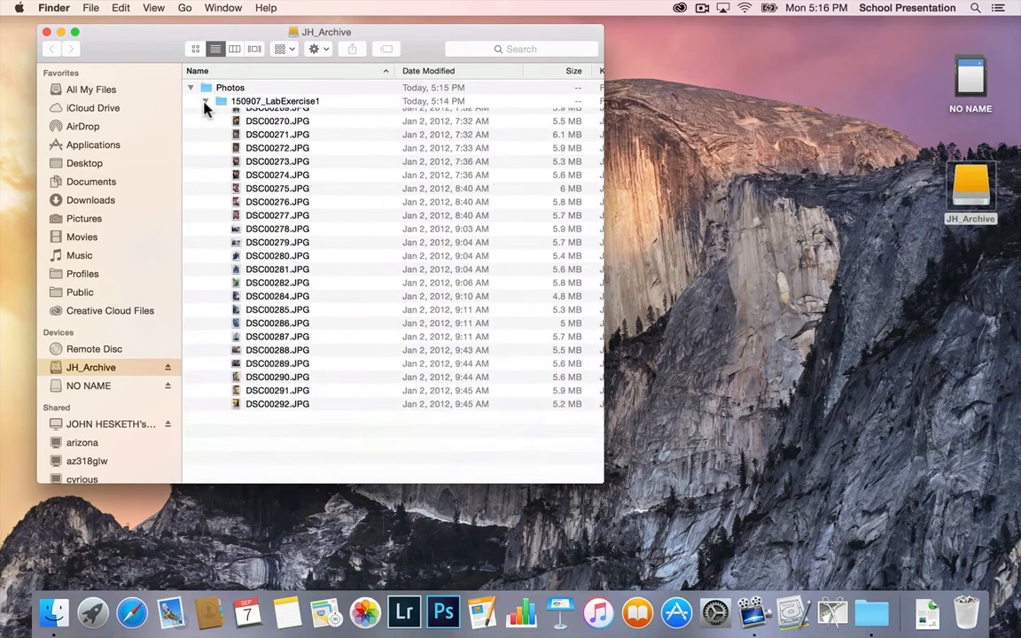
left_click(205, 103)
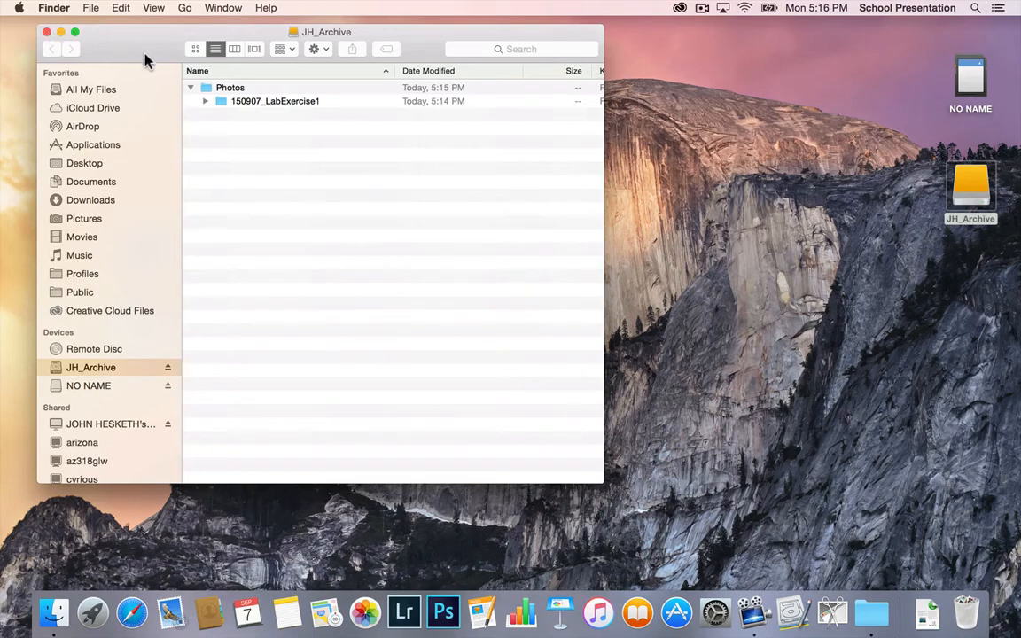
left_click(189, 88)
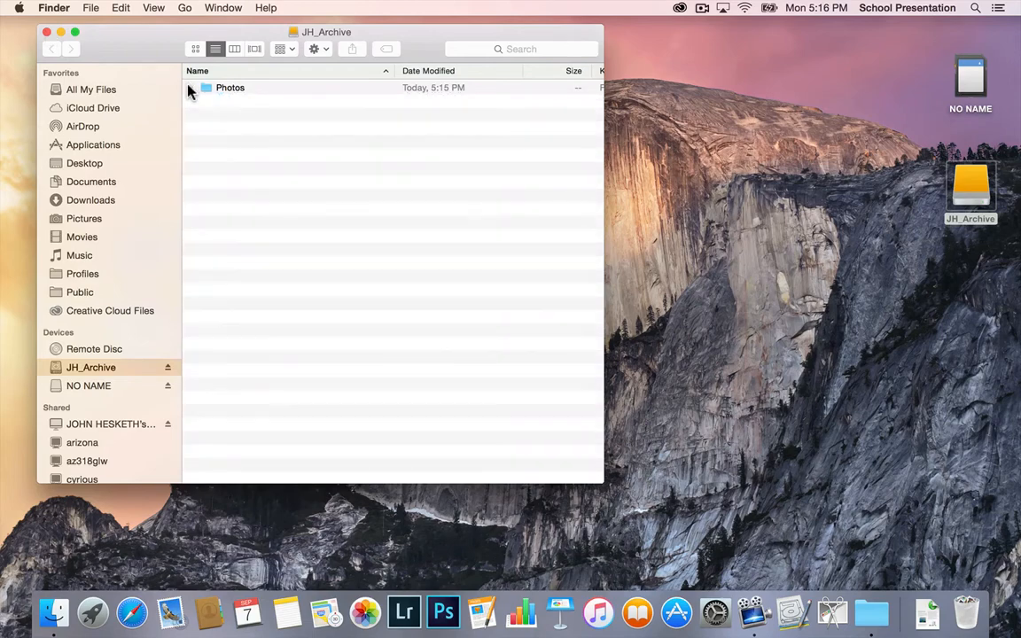
left_click(46, 33)
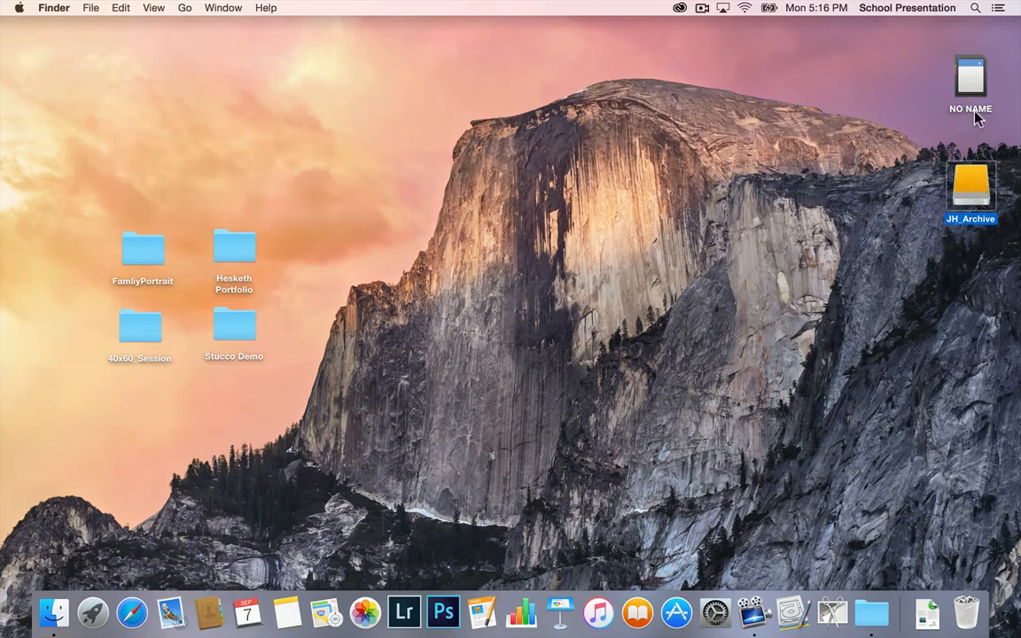
Step: Eject the NO NAME memory card and move the JH_Archive drive icon slightly higher on the desktop
left_click(975, 78)
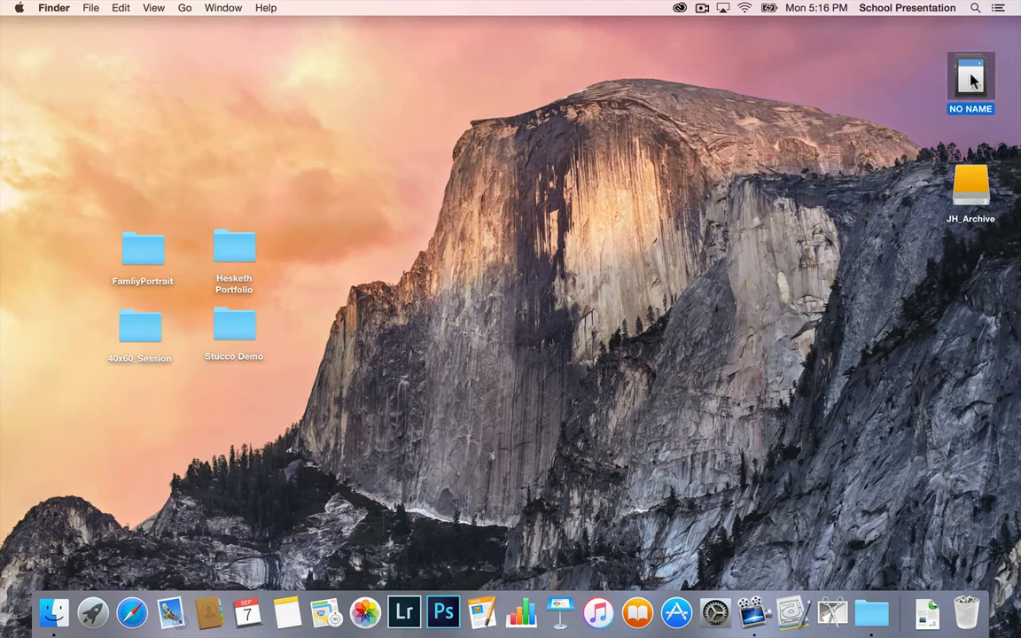
left_click_drag(972, 81, 967, 613)
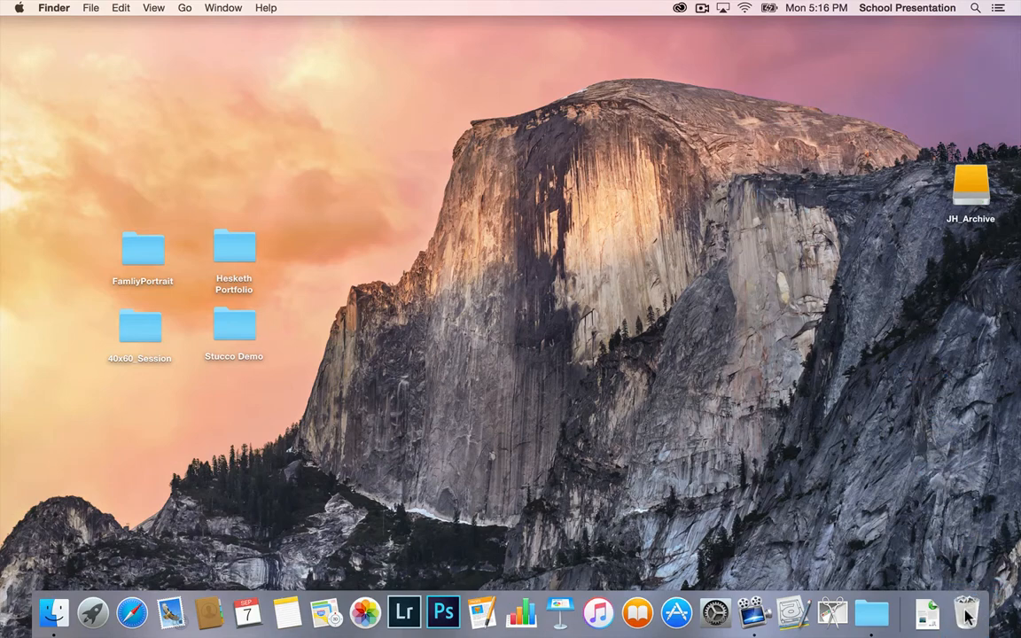
left_click_drag(968, 183, 964, 131)
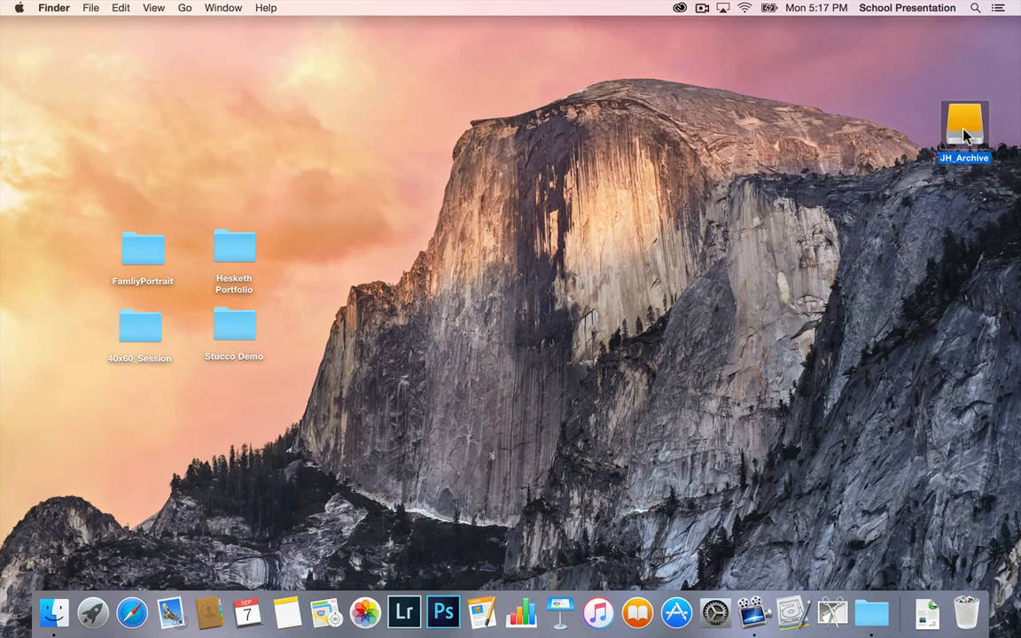
Step: Open JH_Archive, check the copied photos in Photos/150907_LabExercise1 in list view and column view, and close the window
double_click(965, 131)
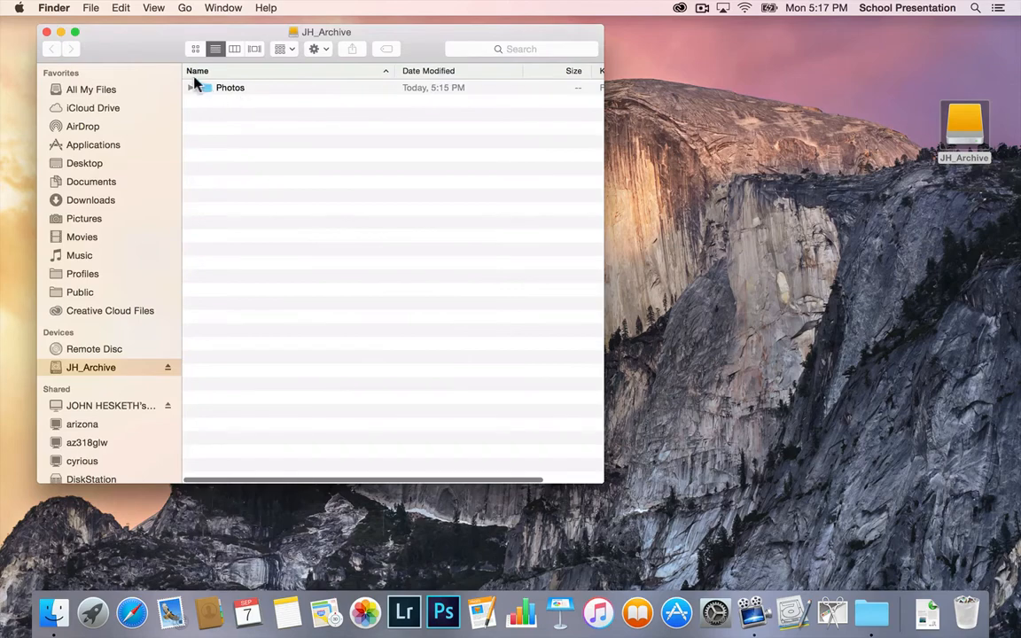
left_click(191, 89)
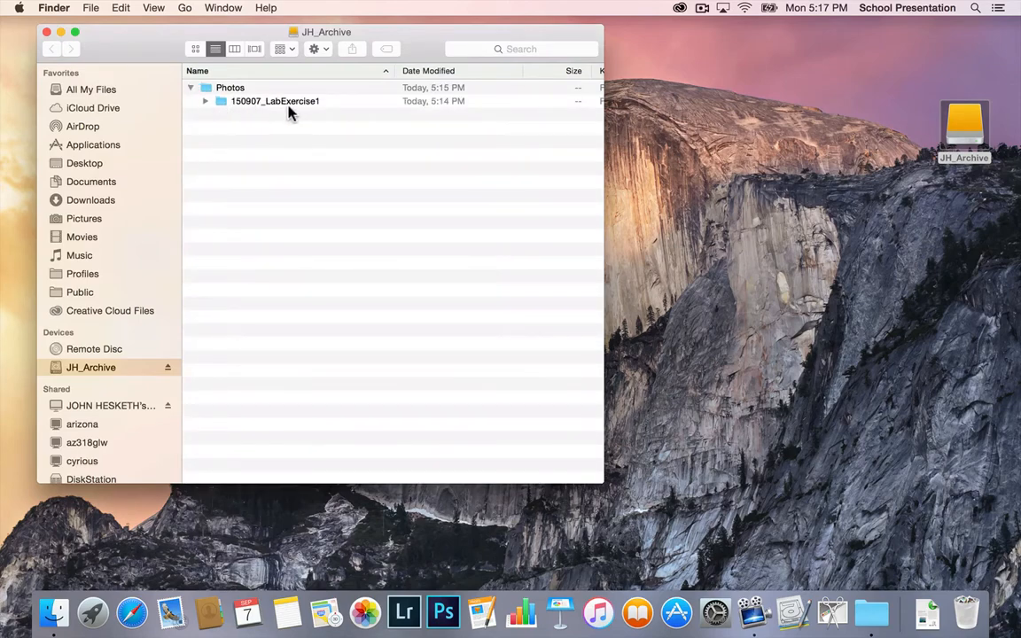
left_click(207, 101)
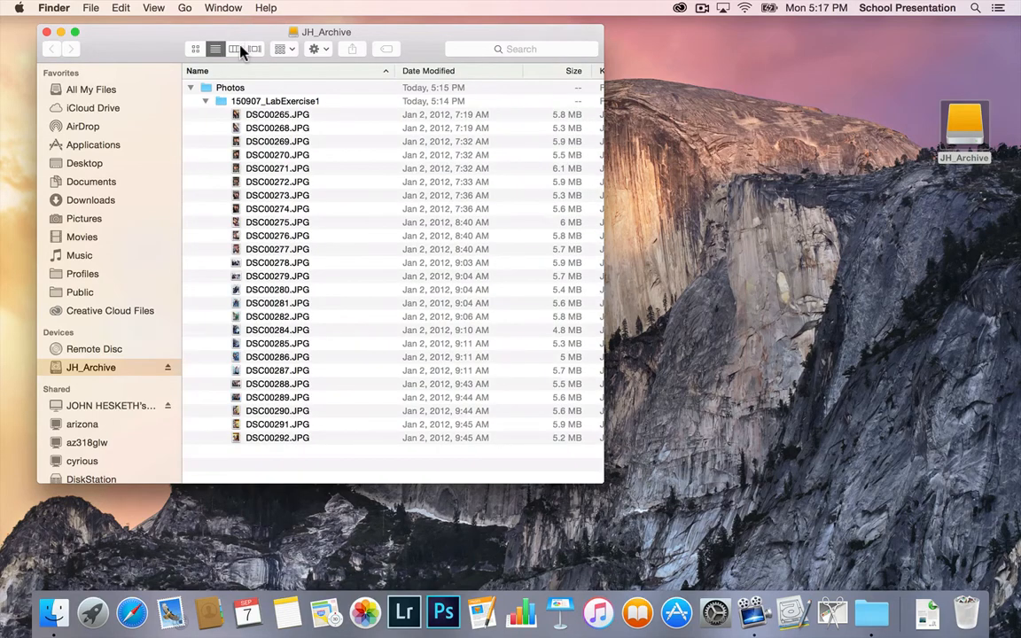
left_click(236, 48)
left_click(241, 73)
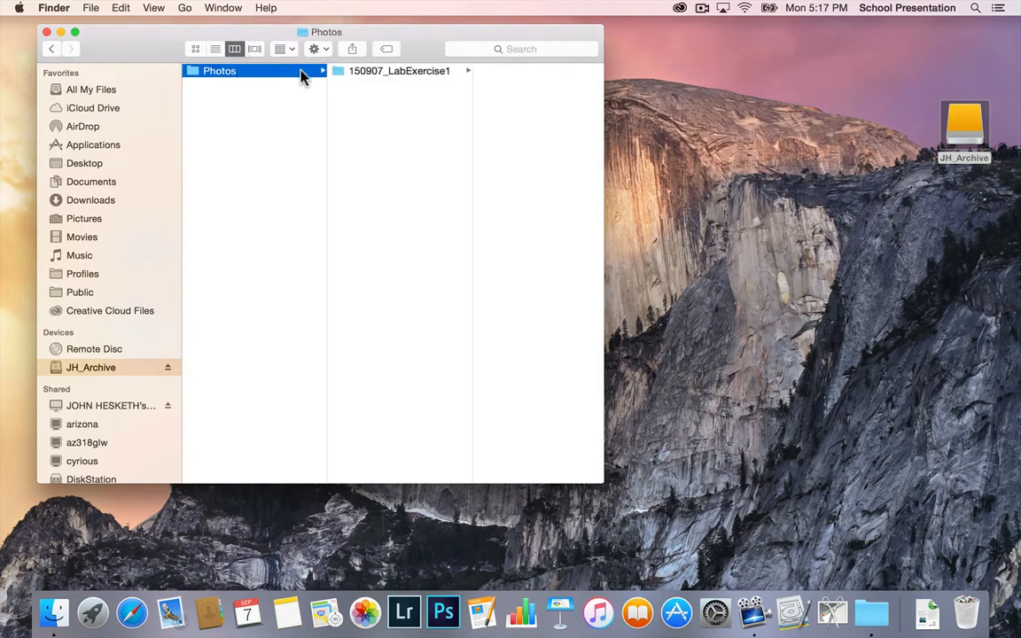
left_click(371, 72)
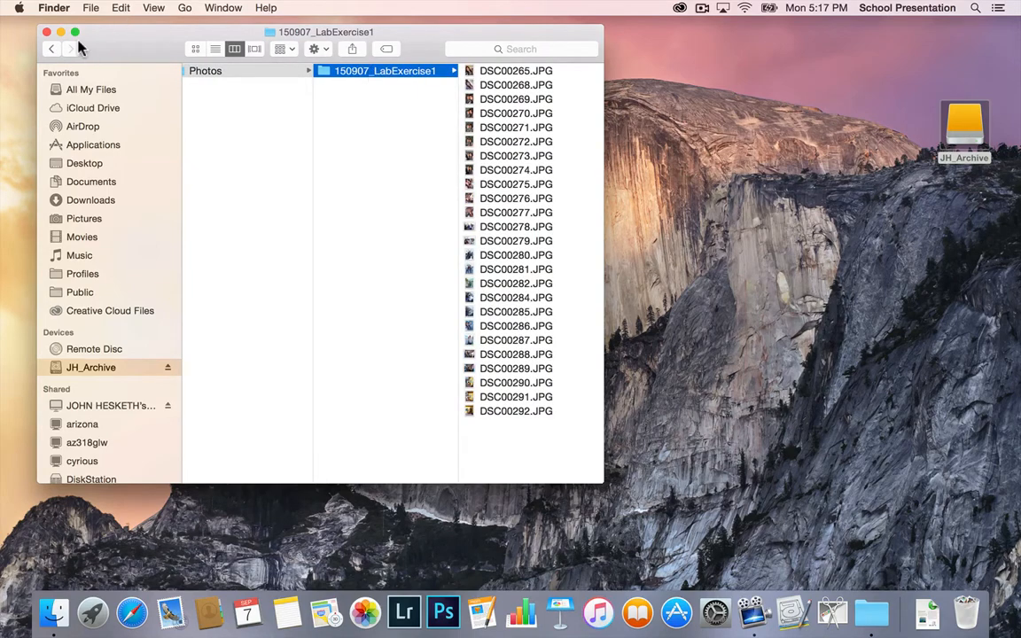
left_click(47, 32)
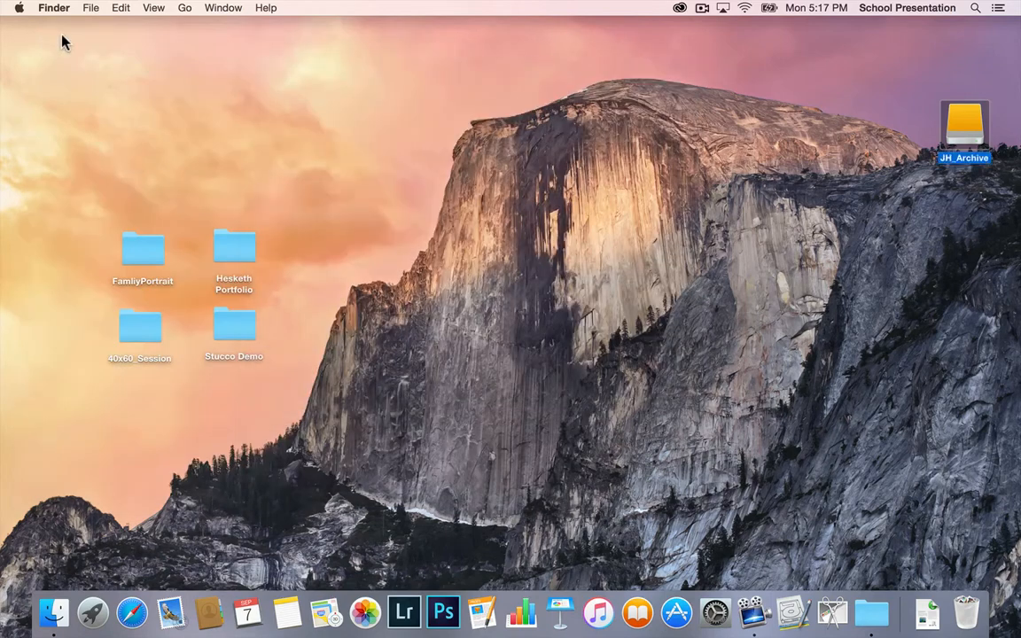